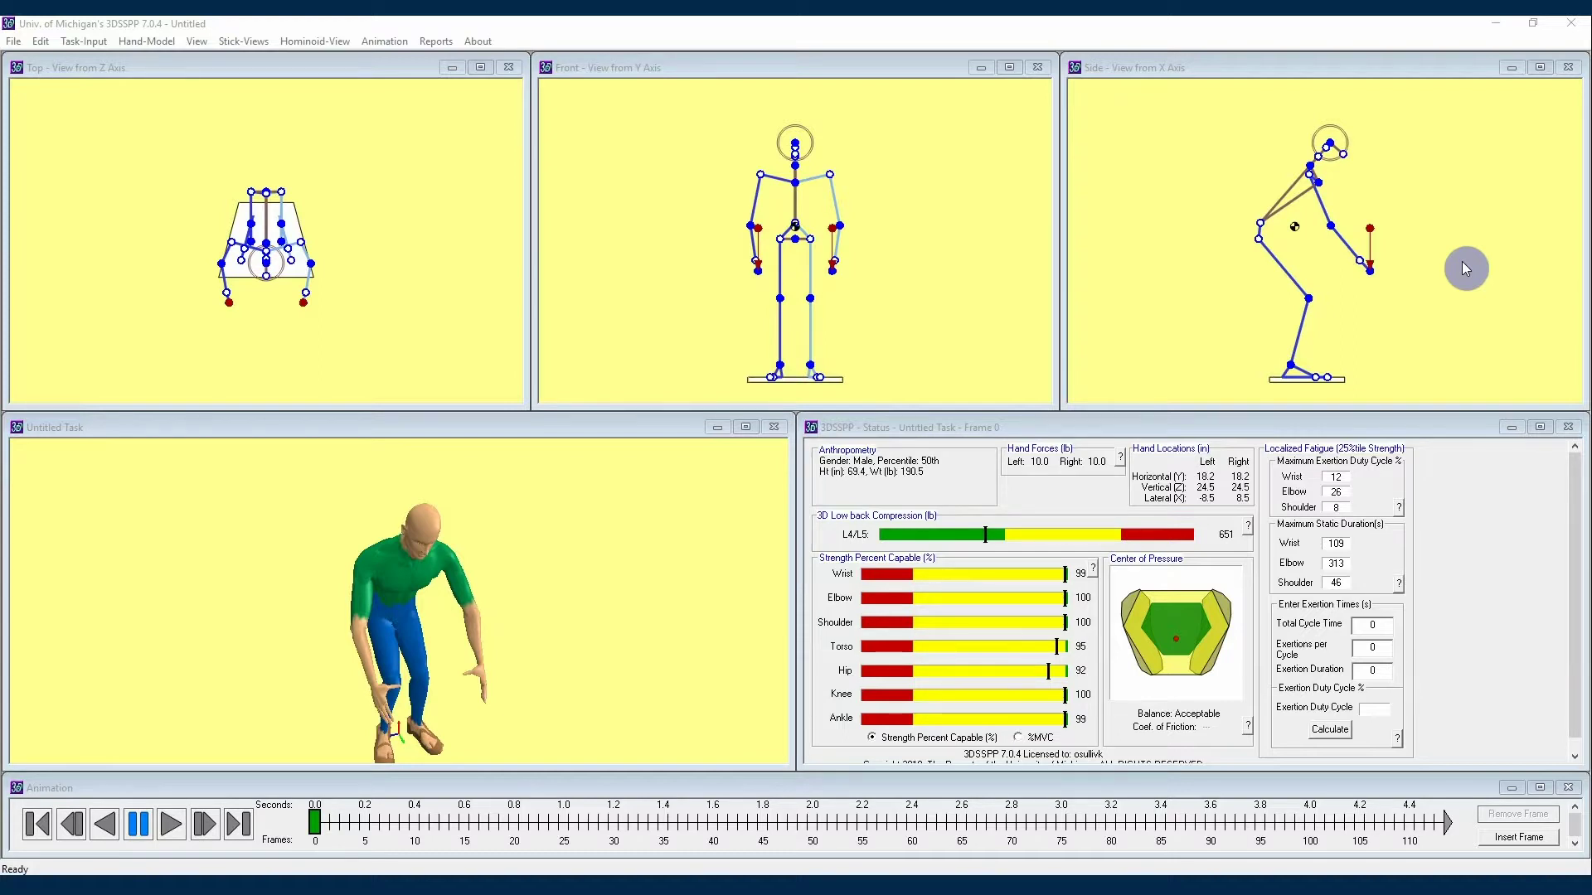
- Focus the Top view of the stooping manikin and bring up the Task-Input menu
{"action": "left_click", "coordinate": [389, 206]}
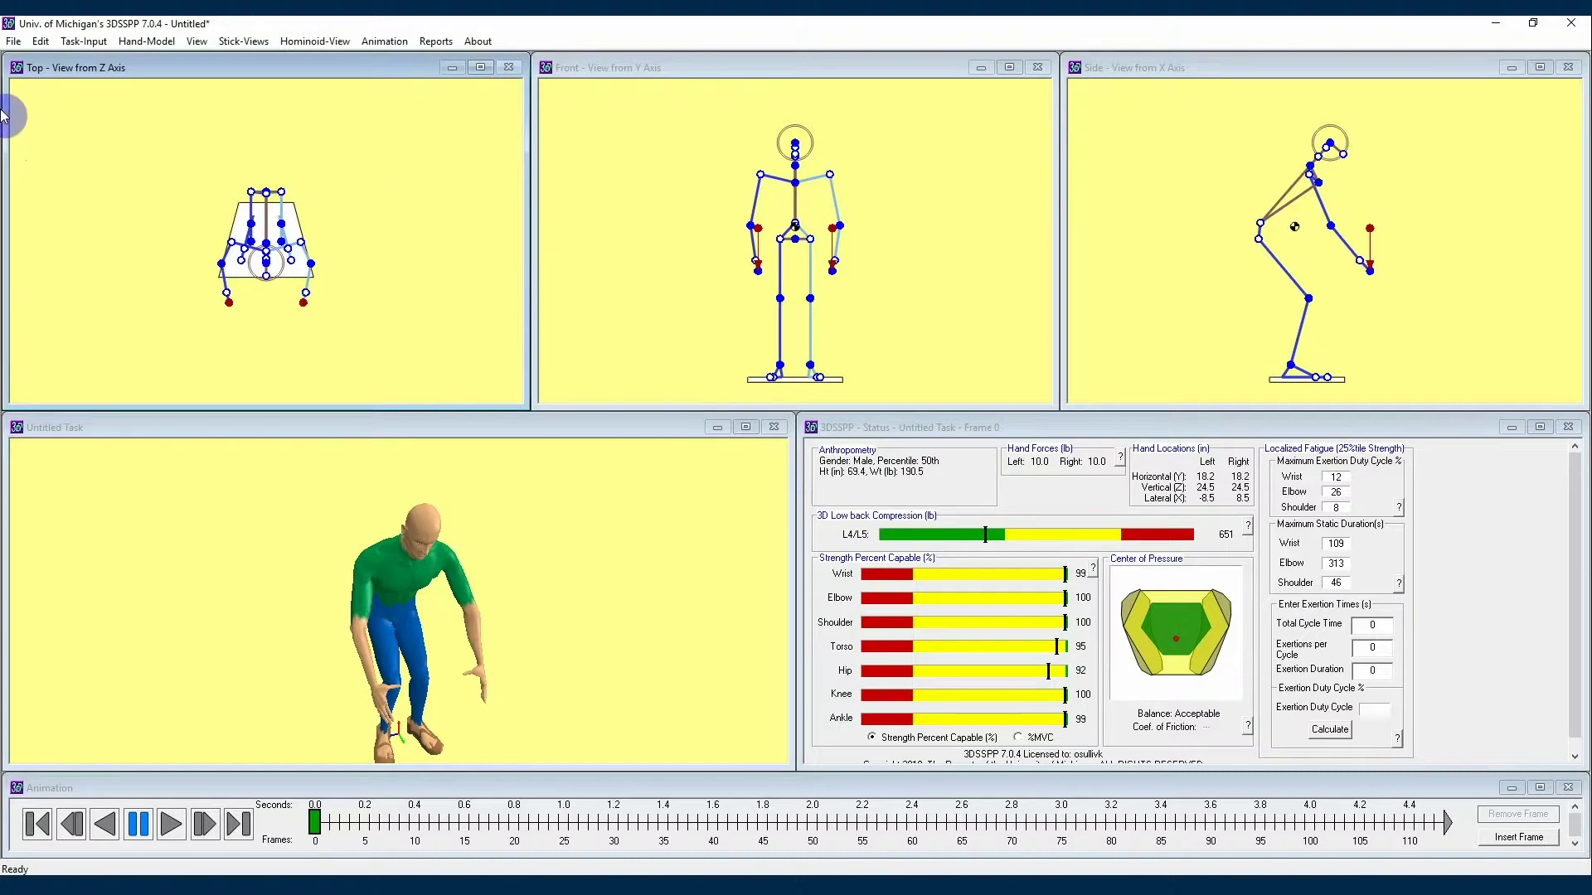
{"action": "left_click", "coordinate": [85, 42]}
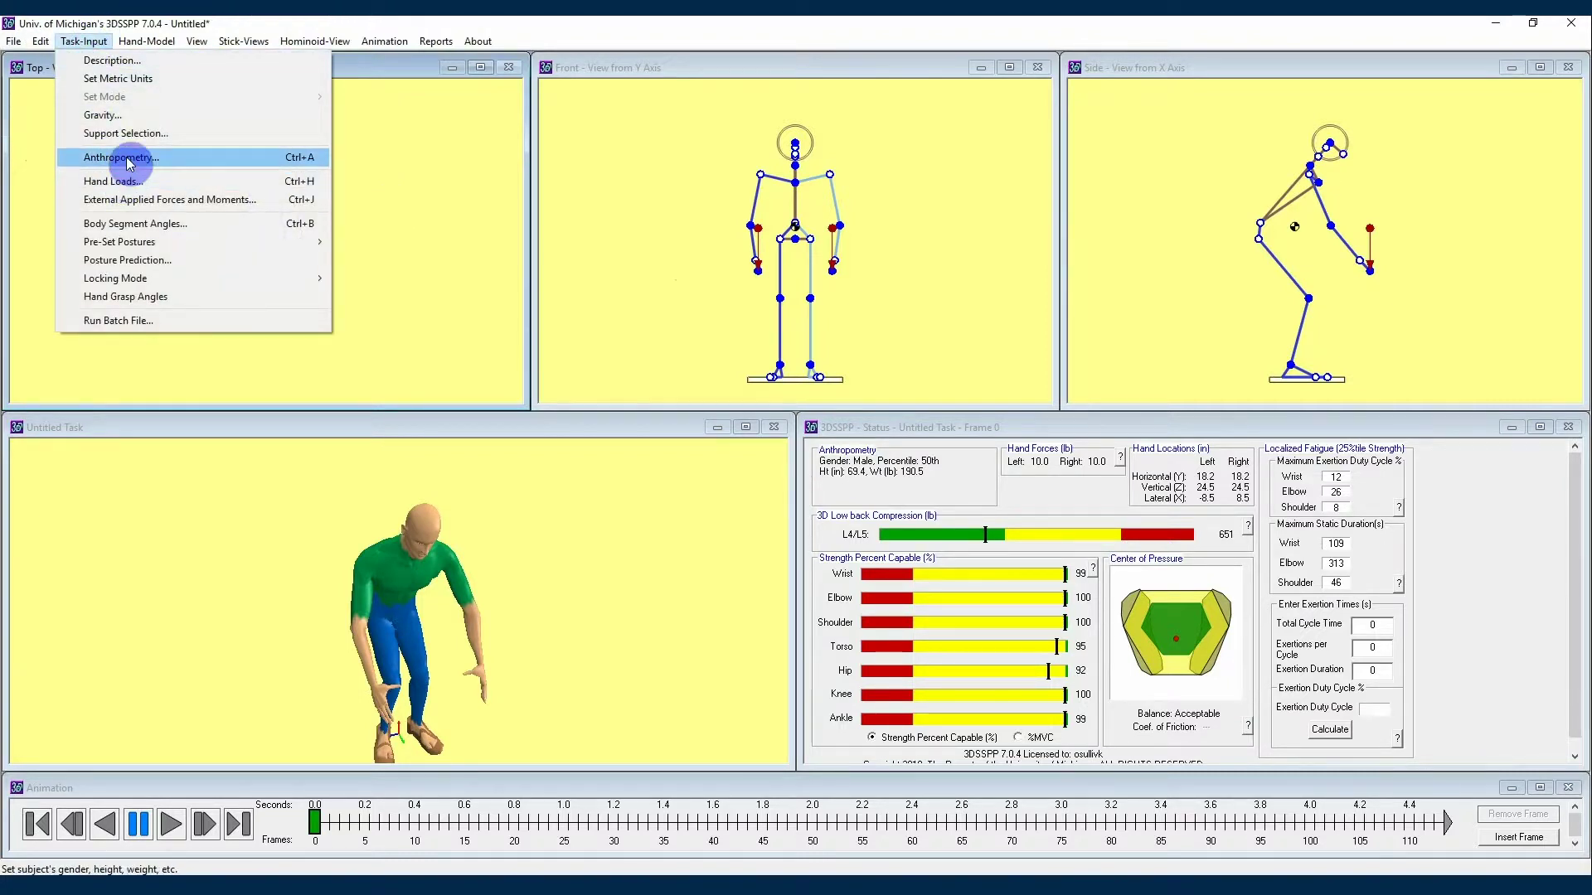
- In Anthropometry, set the gender to Female (64.1 in, 158.9 lb), keeping the dialog clear of the views
{"action": "left_click", "coordinate": [190, 163]}
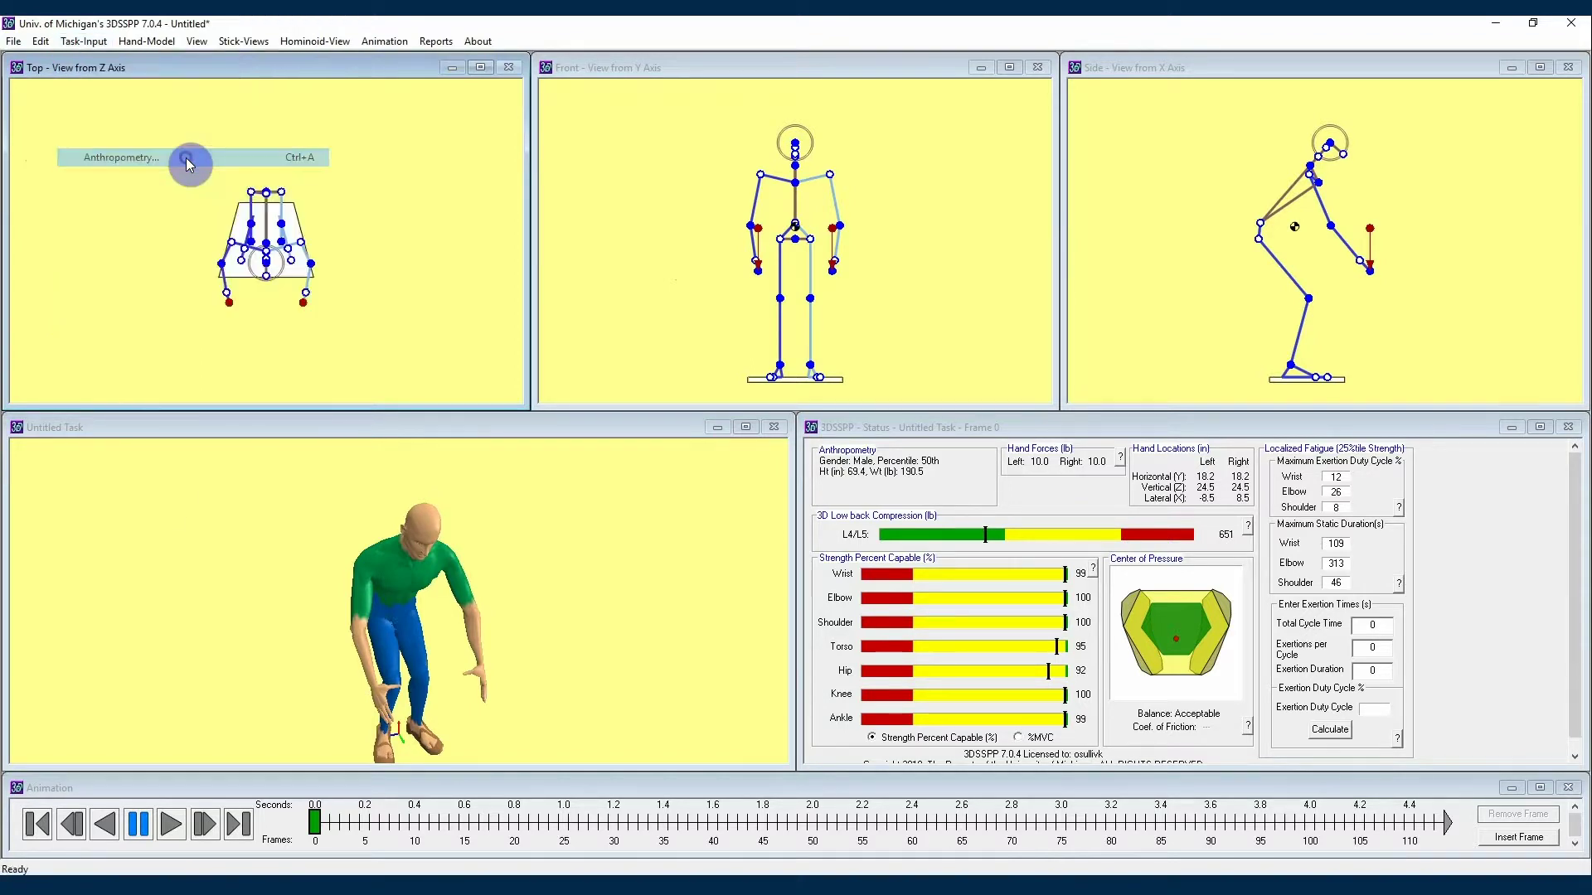
{"action": "left_click_drag", "start_coordinate": [116, 74], "coordinate": [272, 178]}
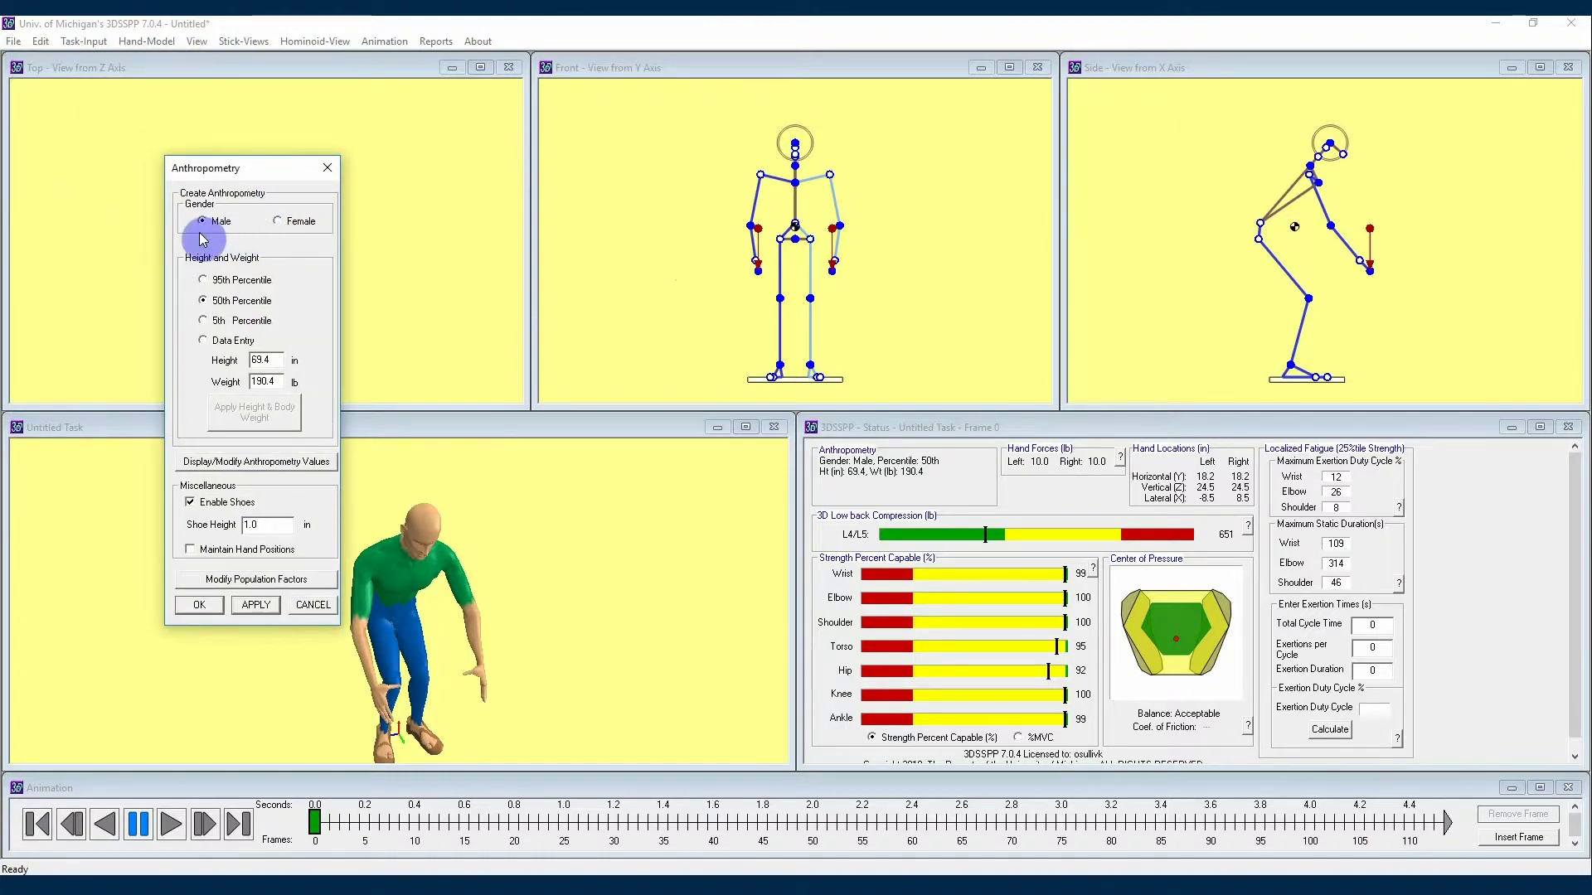
{"action": "left_click", "coordinate": [283, 221]}
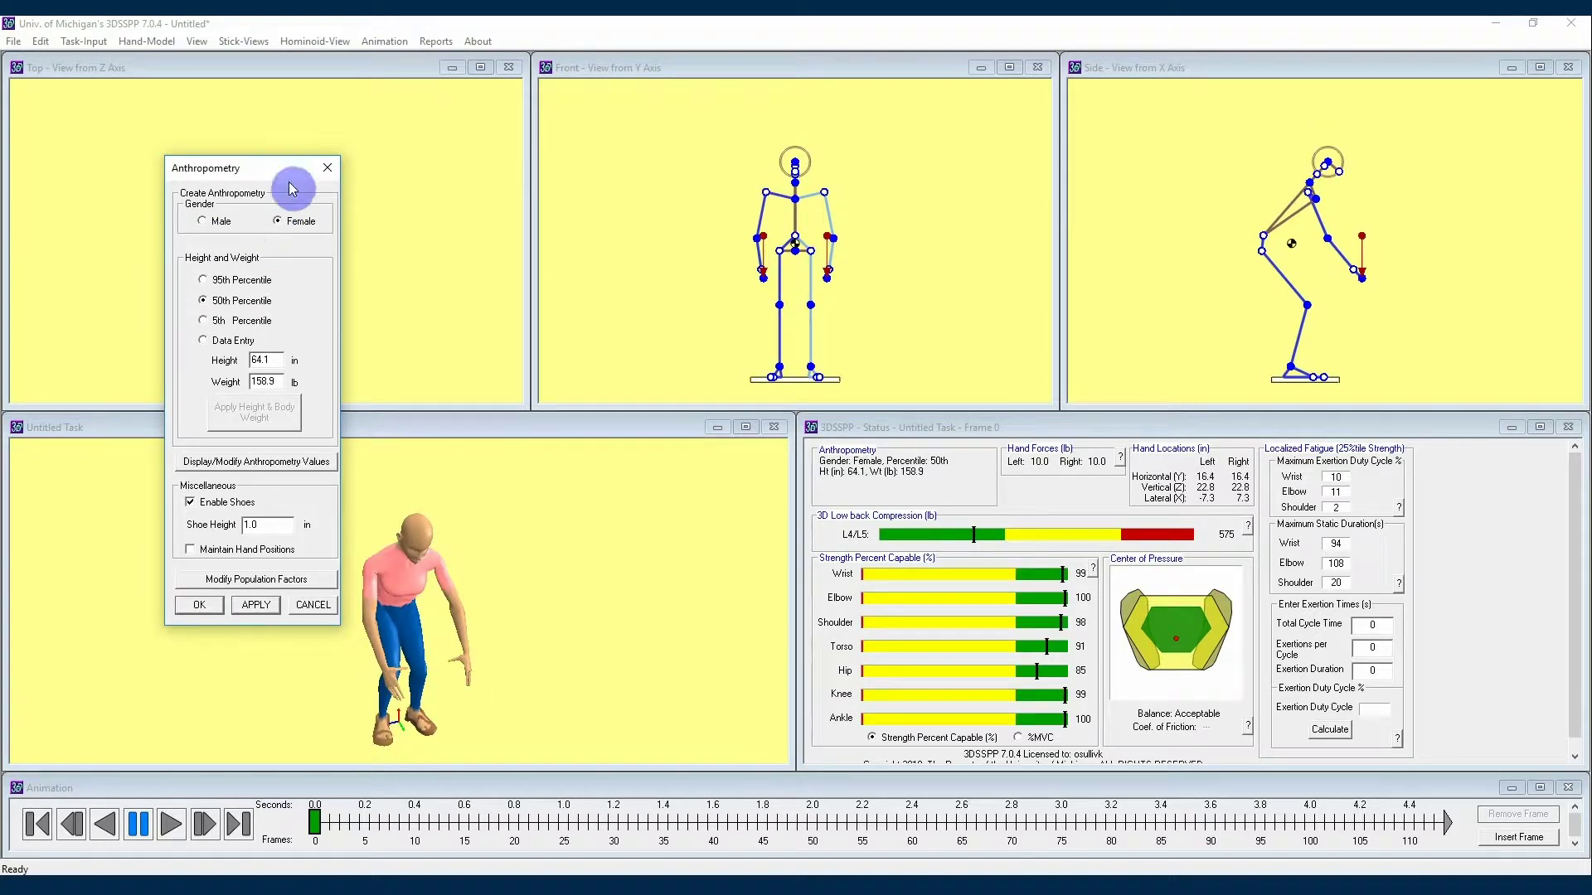
{"action": "left_click_drag", "start_coordinate": [284, 167], "coordinate": [145, 174]}
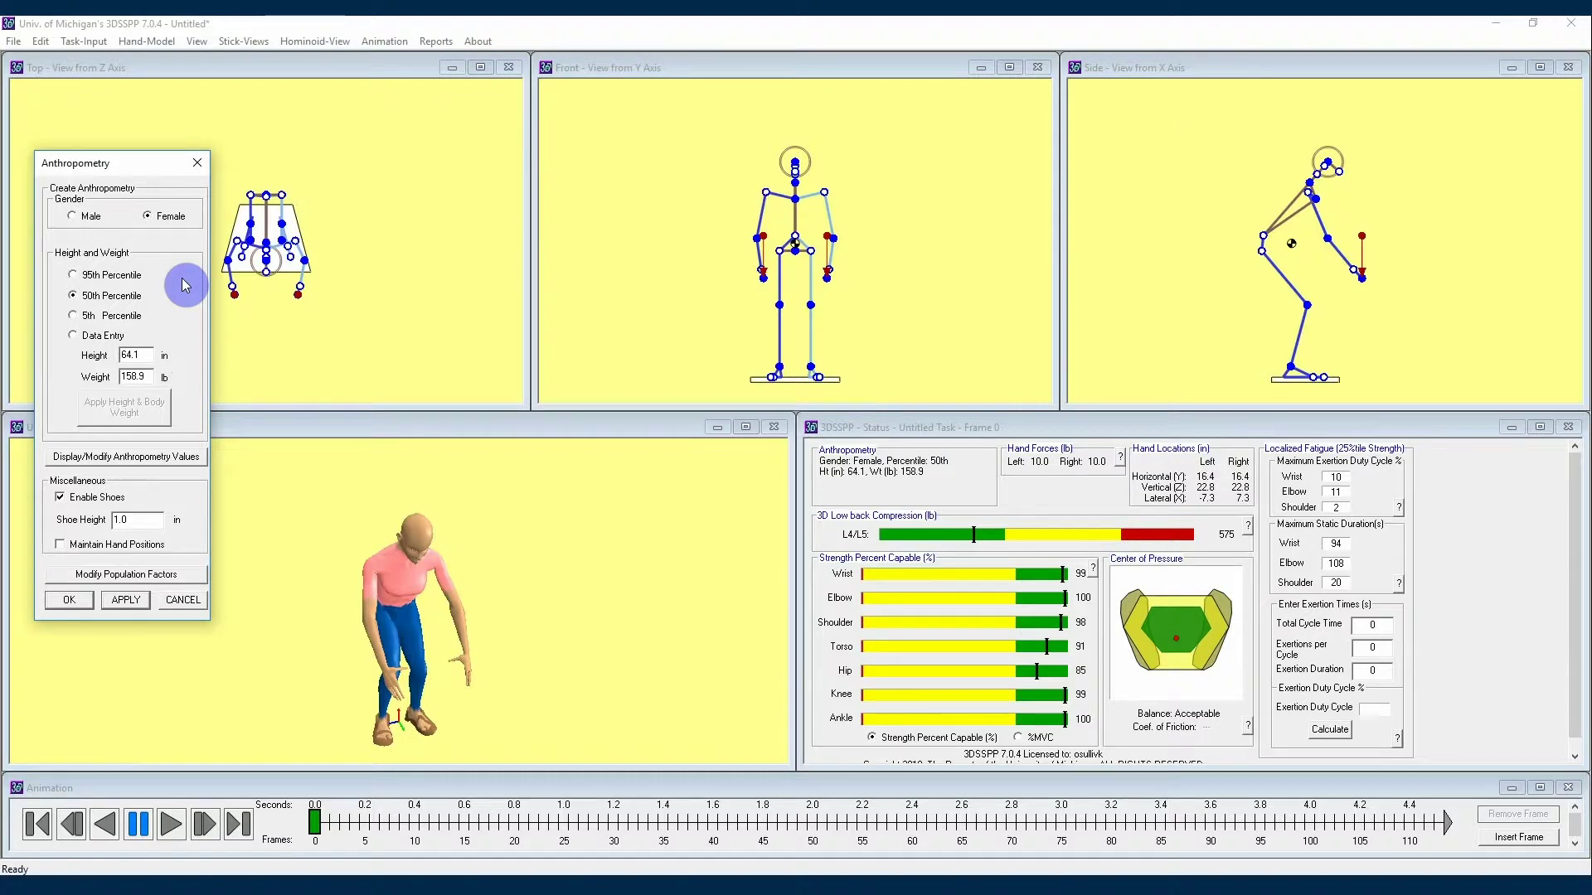
- Preview the female 95th, 50th and 5th percentile body sizes in turn
{"action": "left_click", "coordinate": [73, 274]}
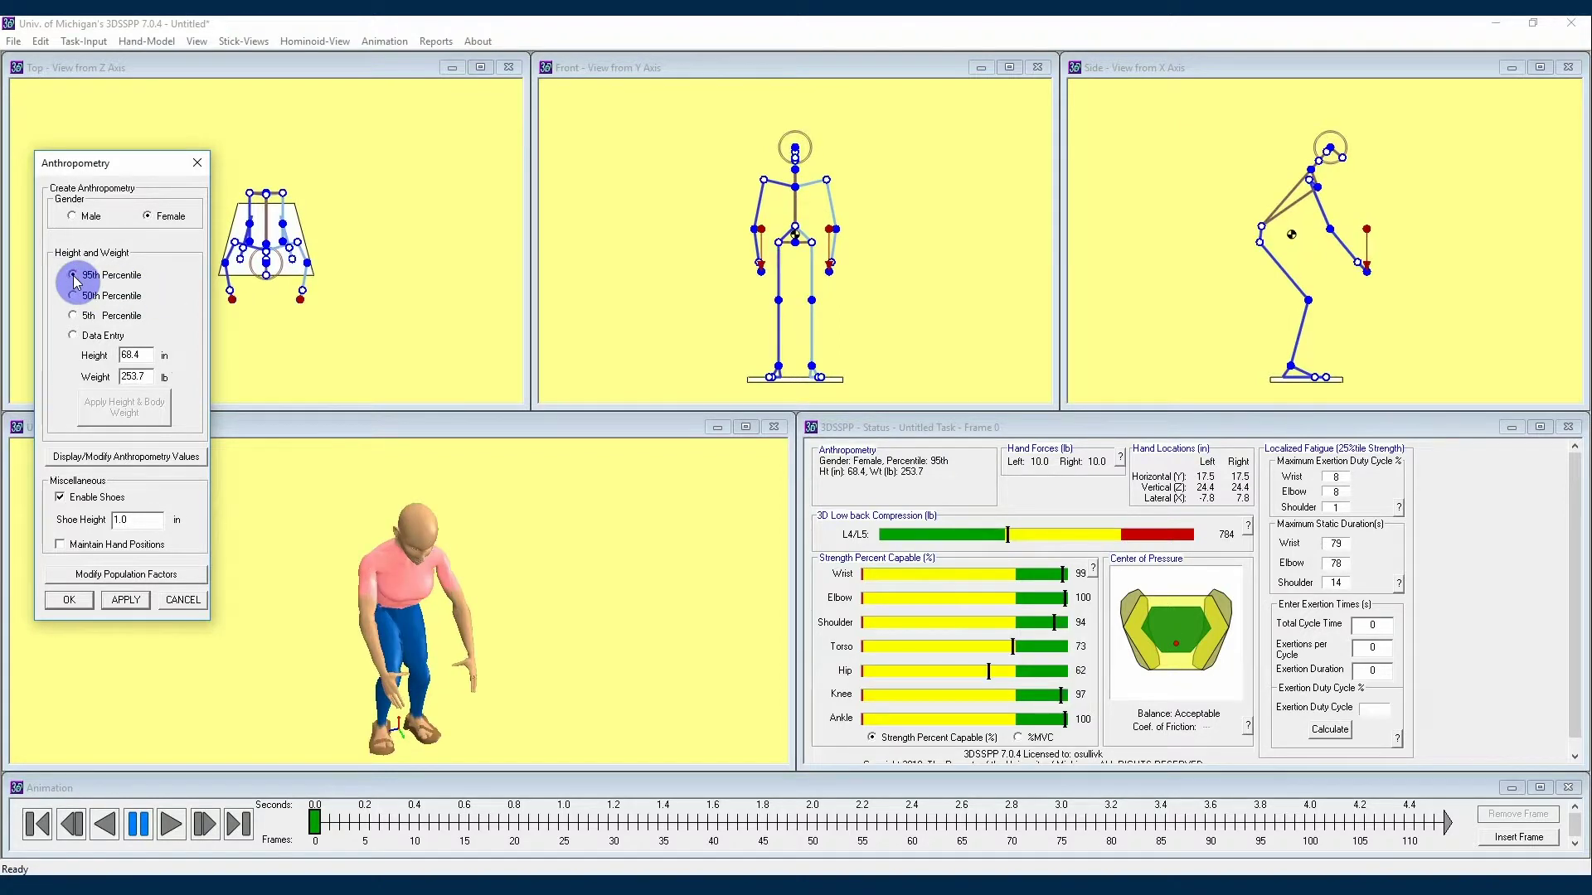
{"action": "left_click", "coordinate": [74, 297]}
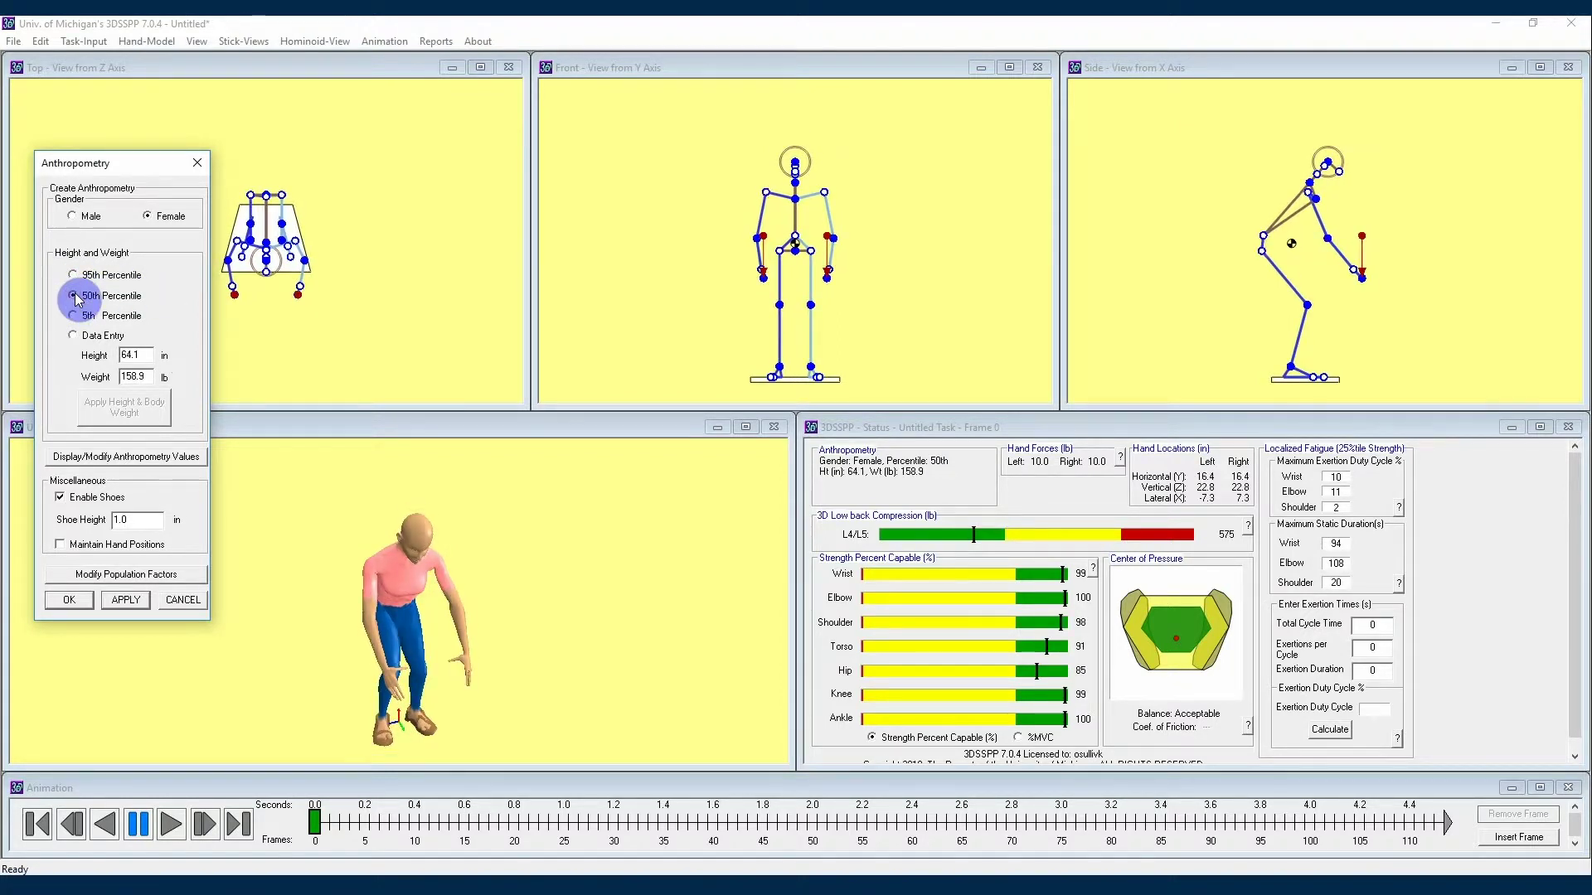
{"action": "left_click", "coordinate": [73, 315]}
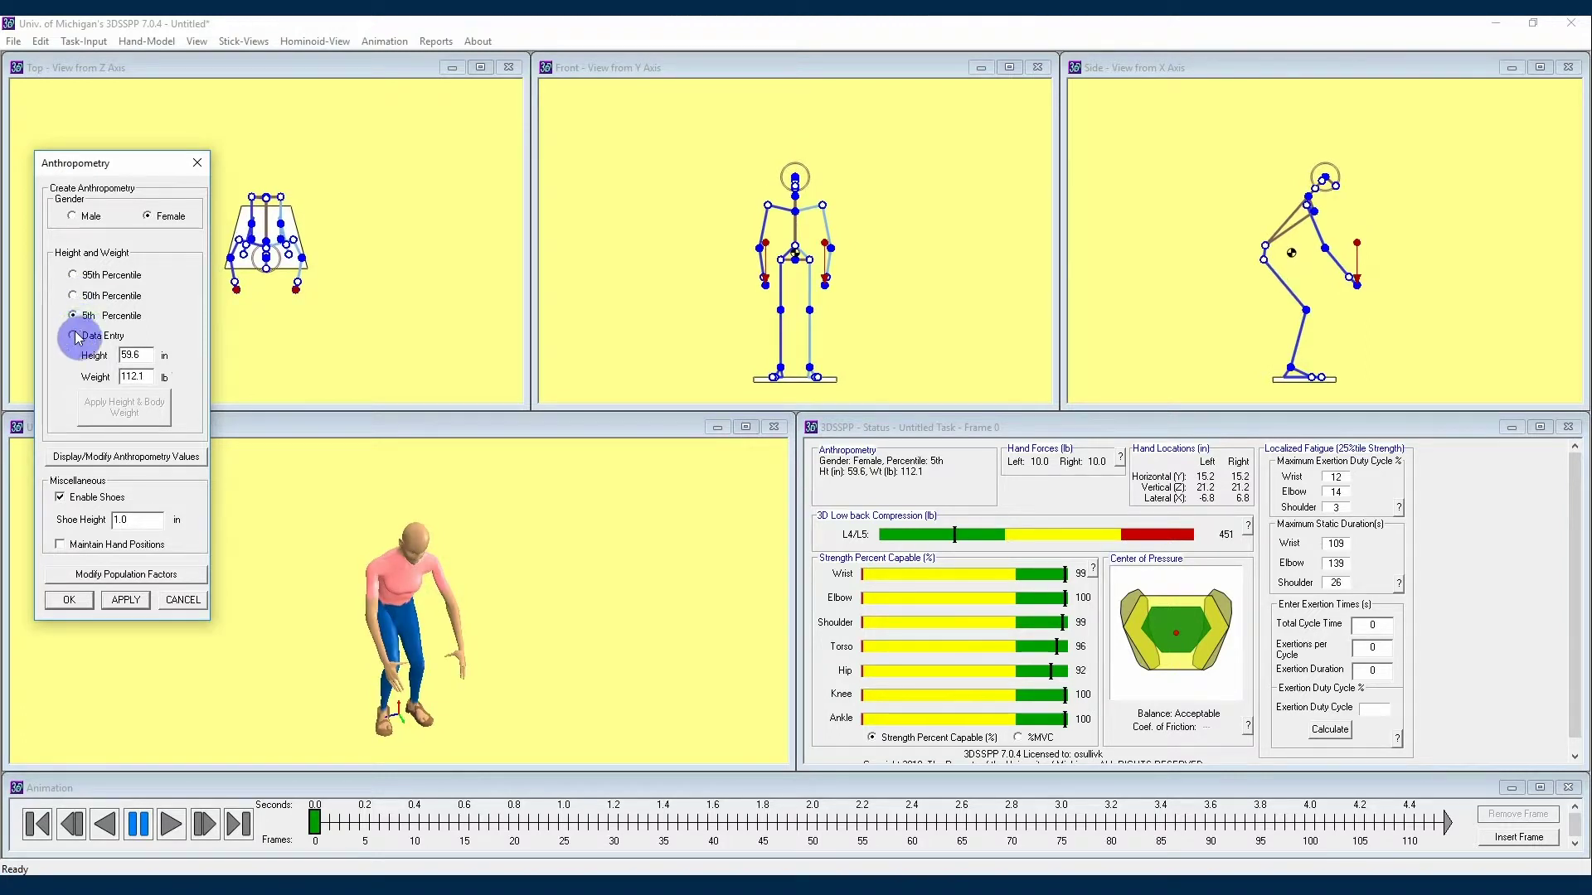
- Switch to Data Entry and apply a custom height of 59.6 in with weight 112.1 lb
{"action": "left_click", "coordinate": [73, 335]}
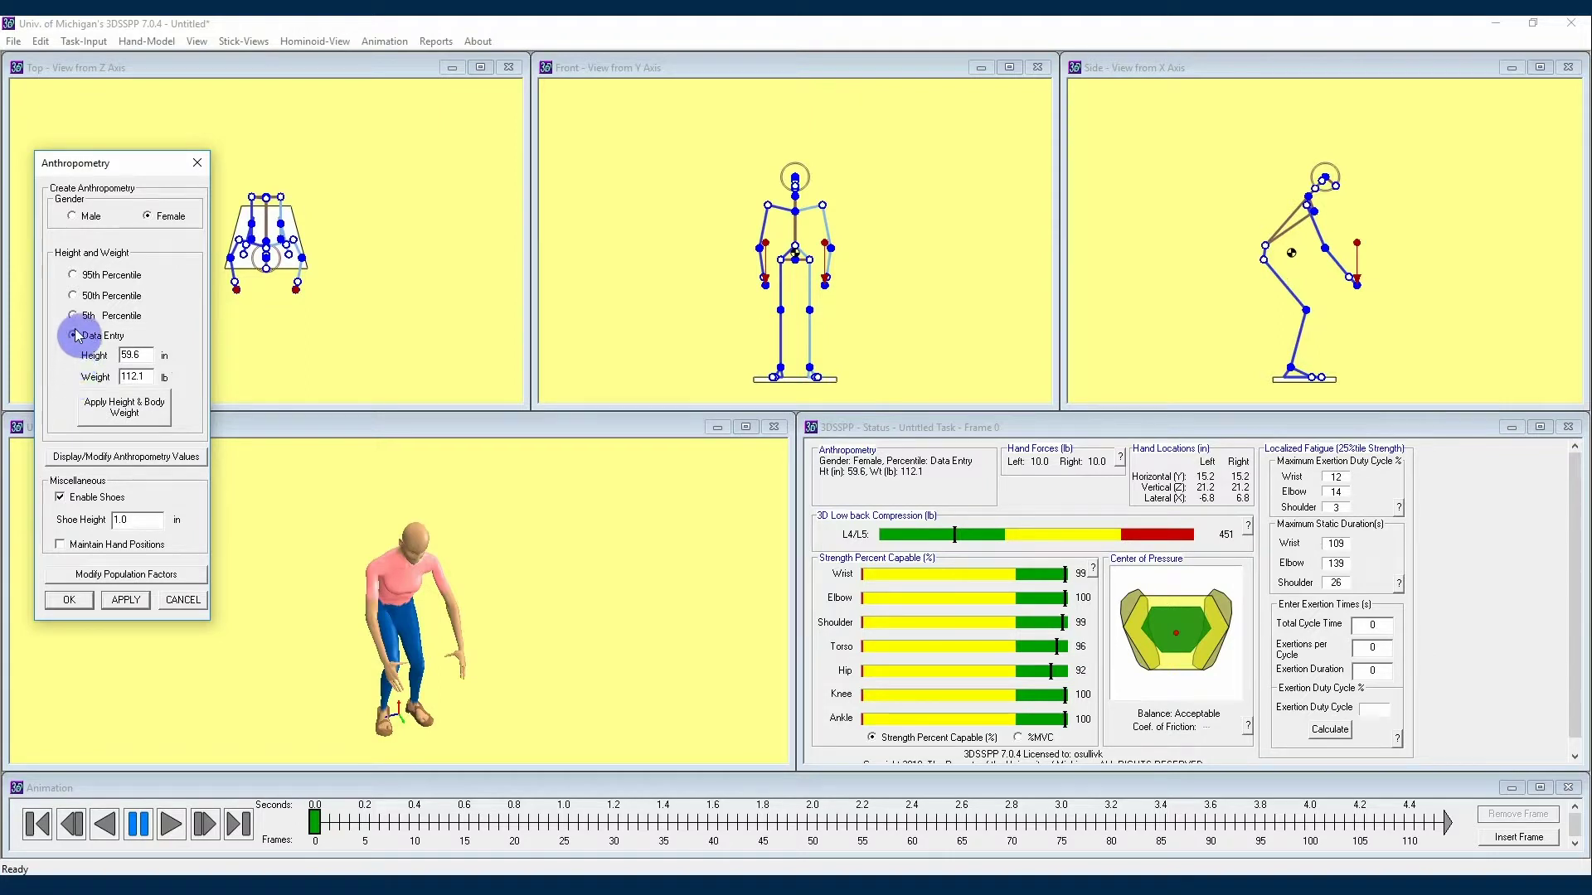
{"action": "double_click", "coordinate": [146, 355]}
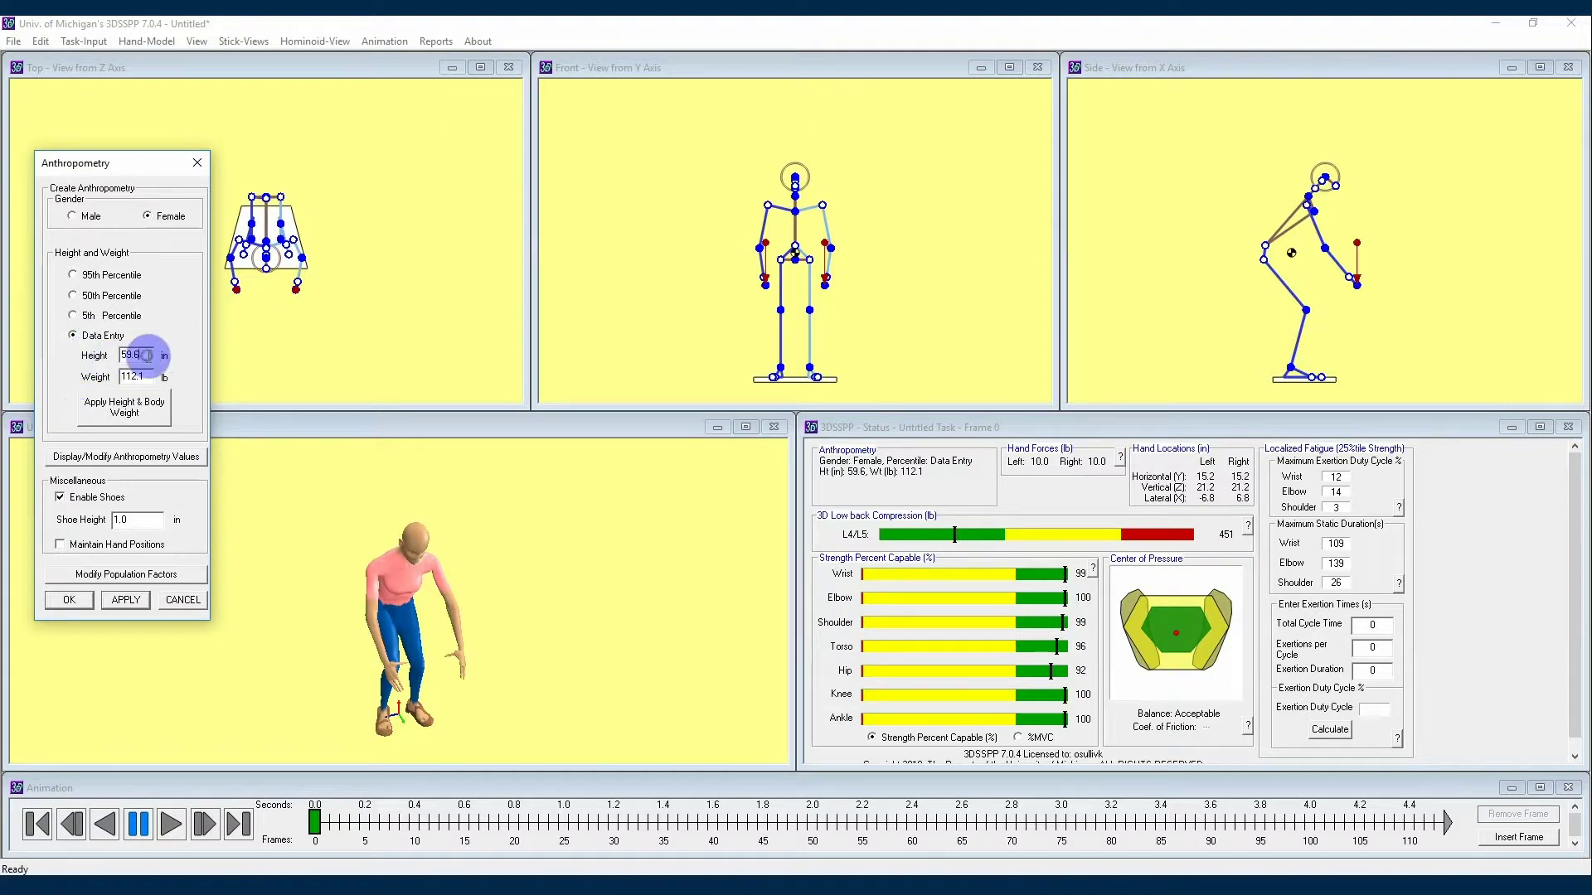
{"action": "left_click", "coordinate": [146, 356]}
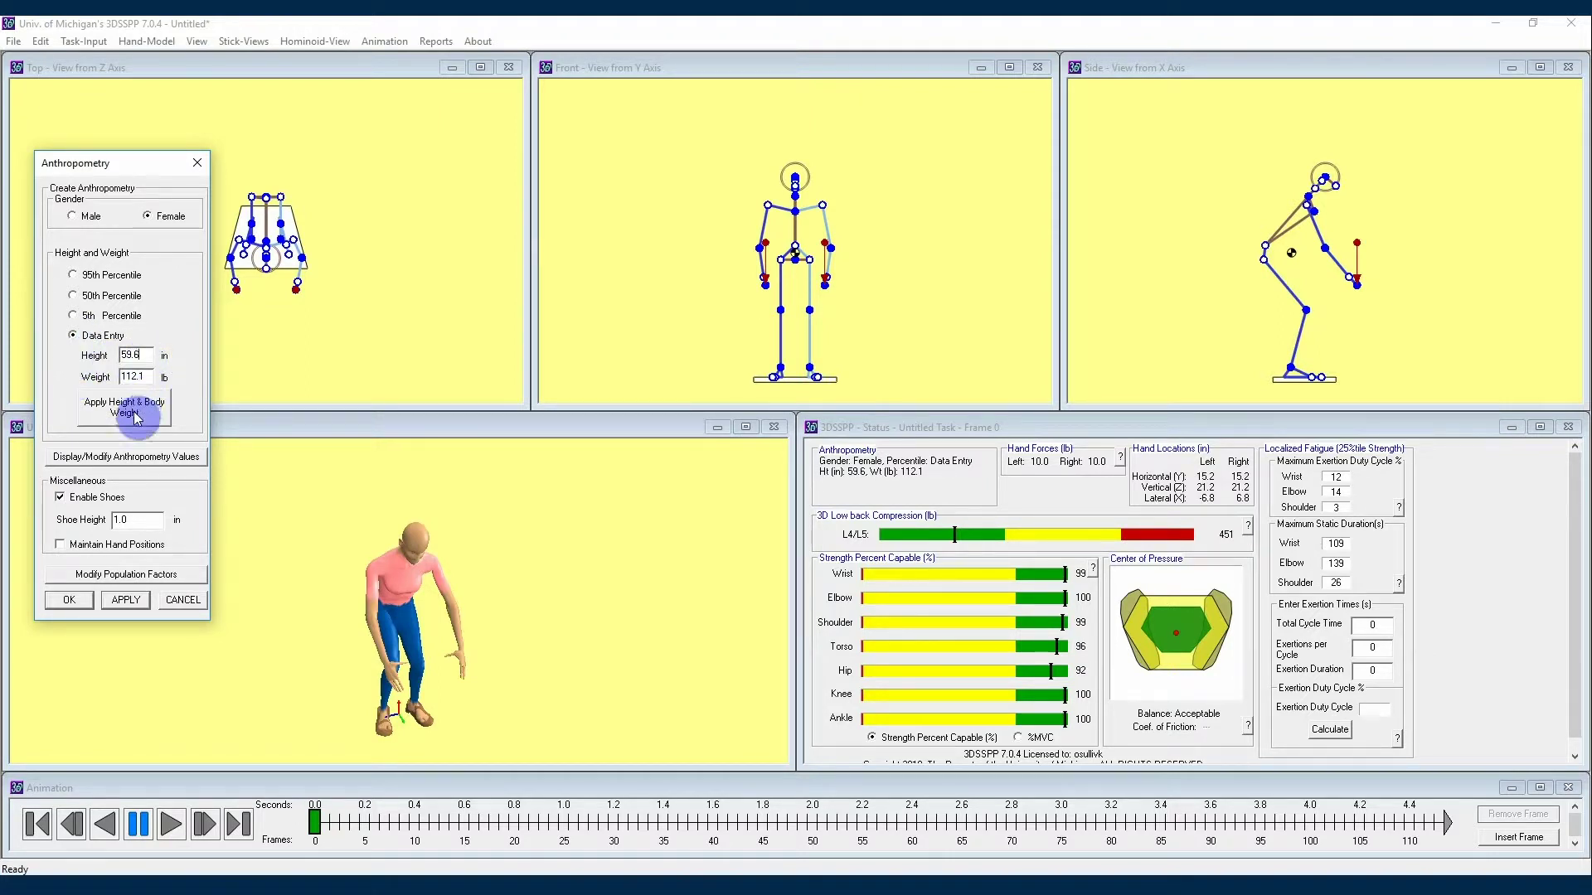
{"action": "left_click", "coordinate": [137, 417]}
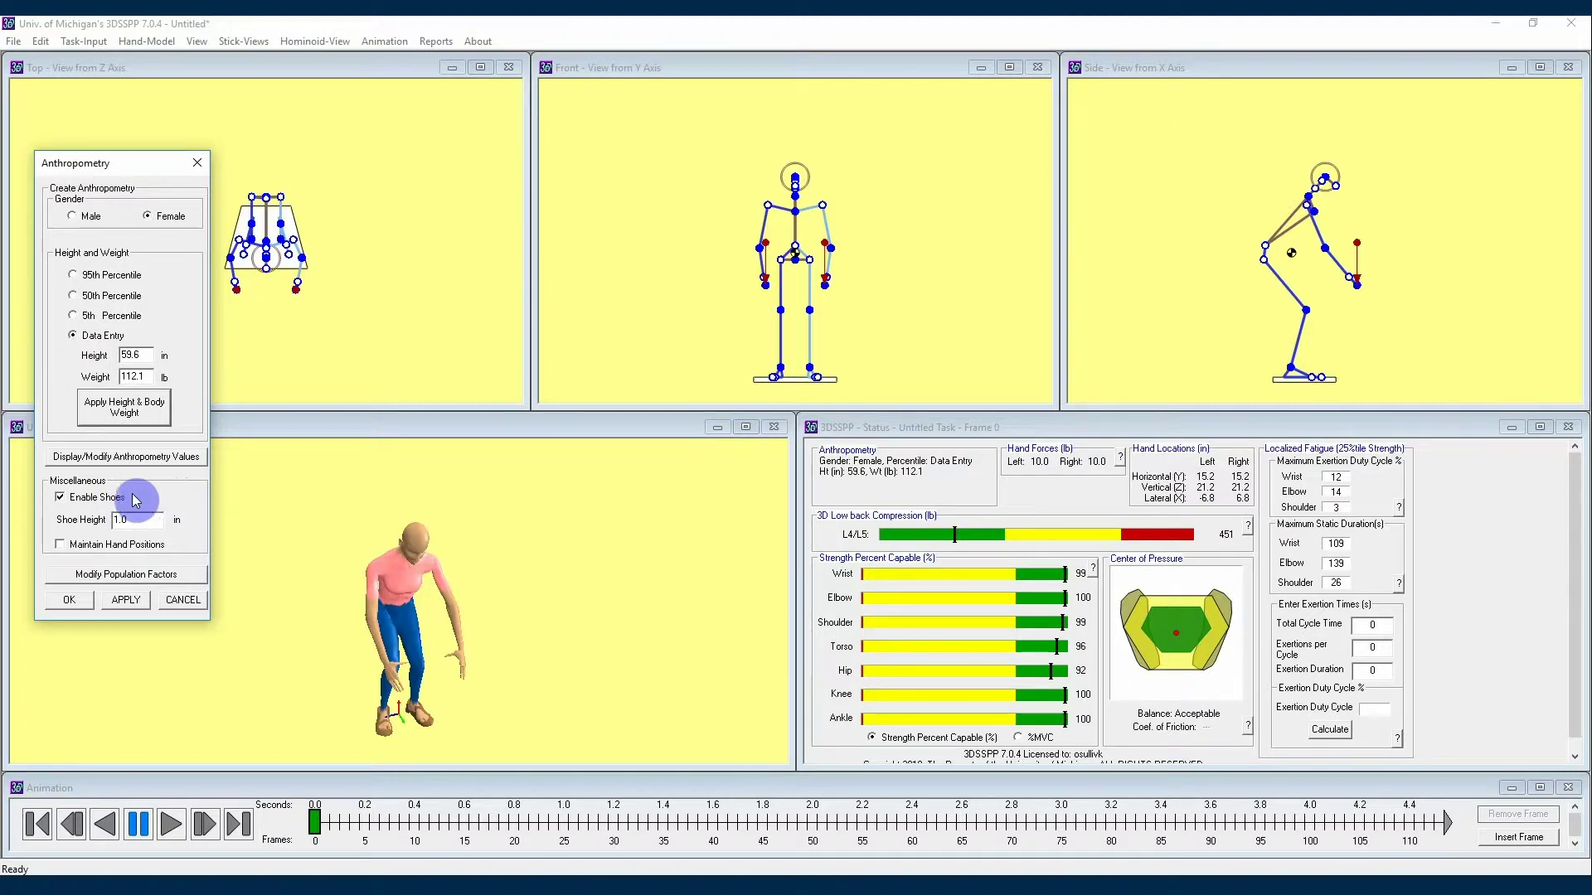
- Toggle shoes off and on twice, applying each, comparing hand heights of 24.5 and 25.5 in
{"action": "left_click", "coordinate": [59, 497]}
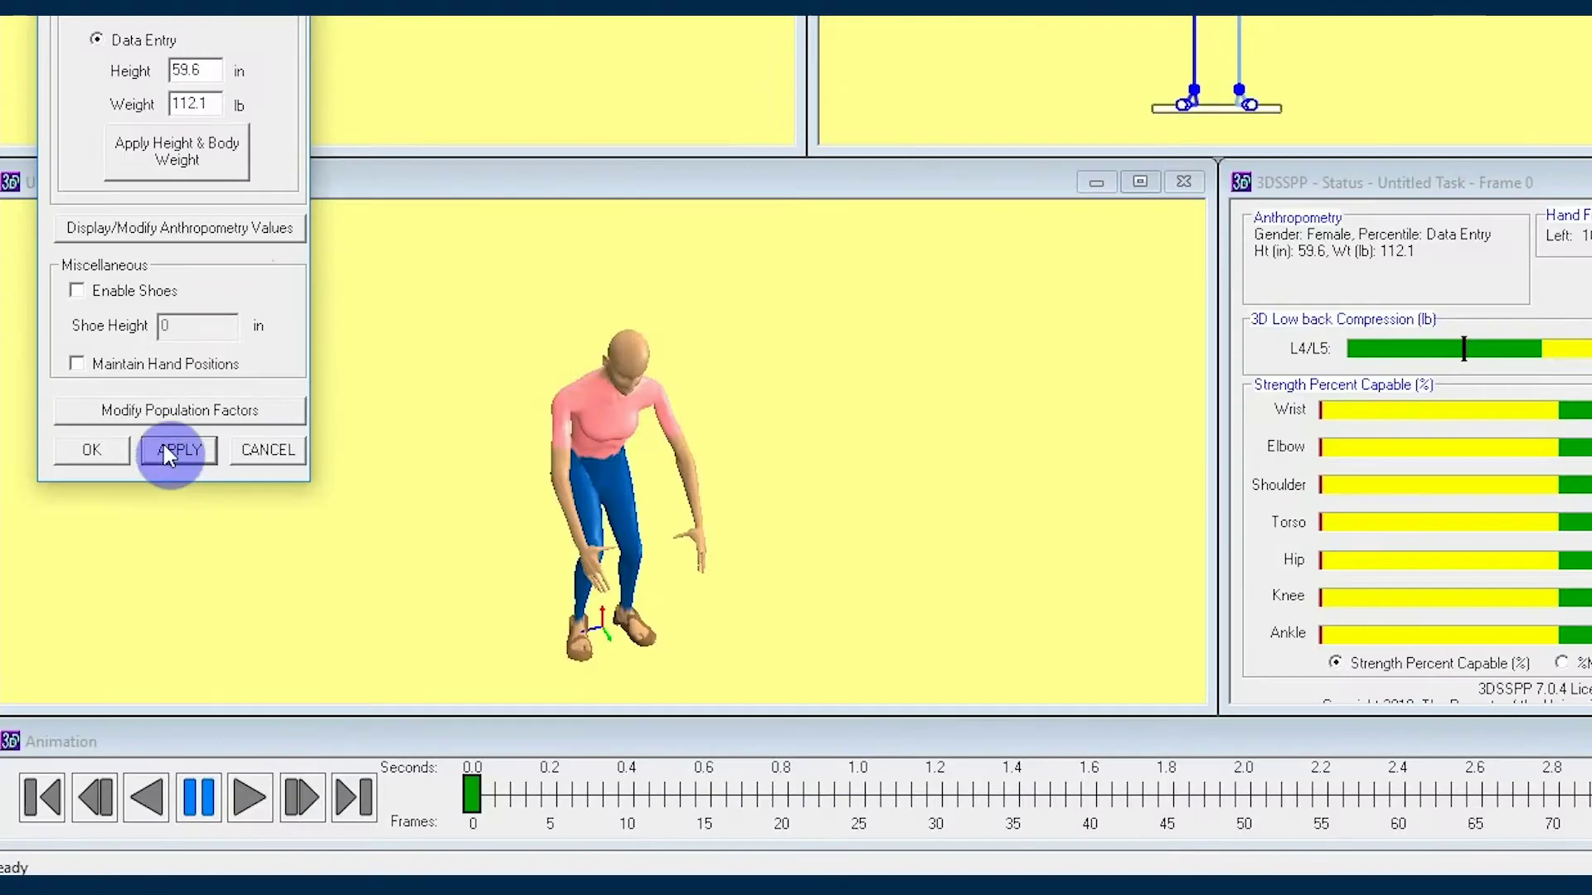
{"action": "left_click", "coordinate": [117, 602]}
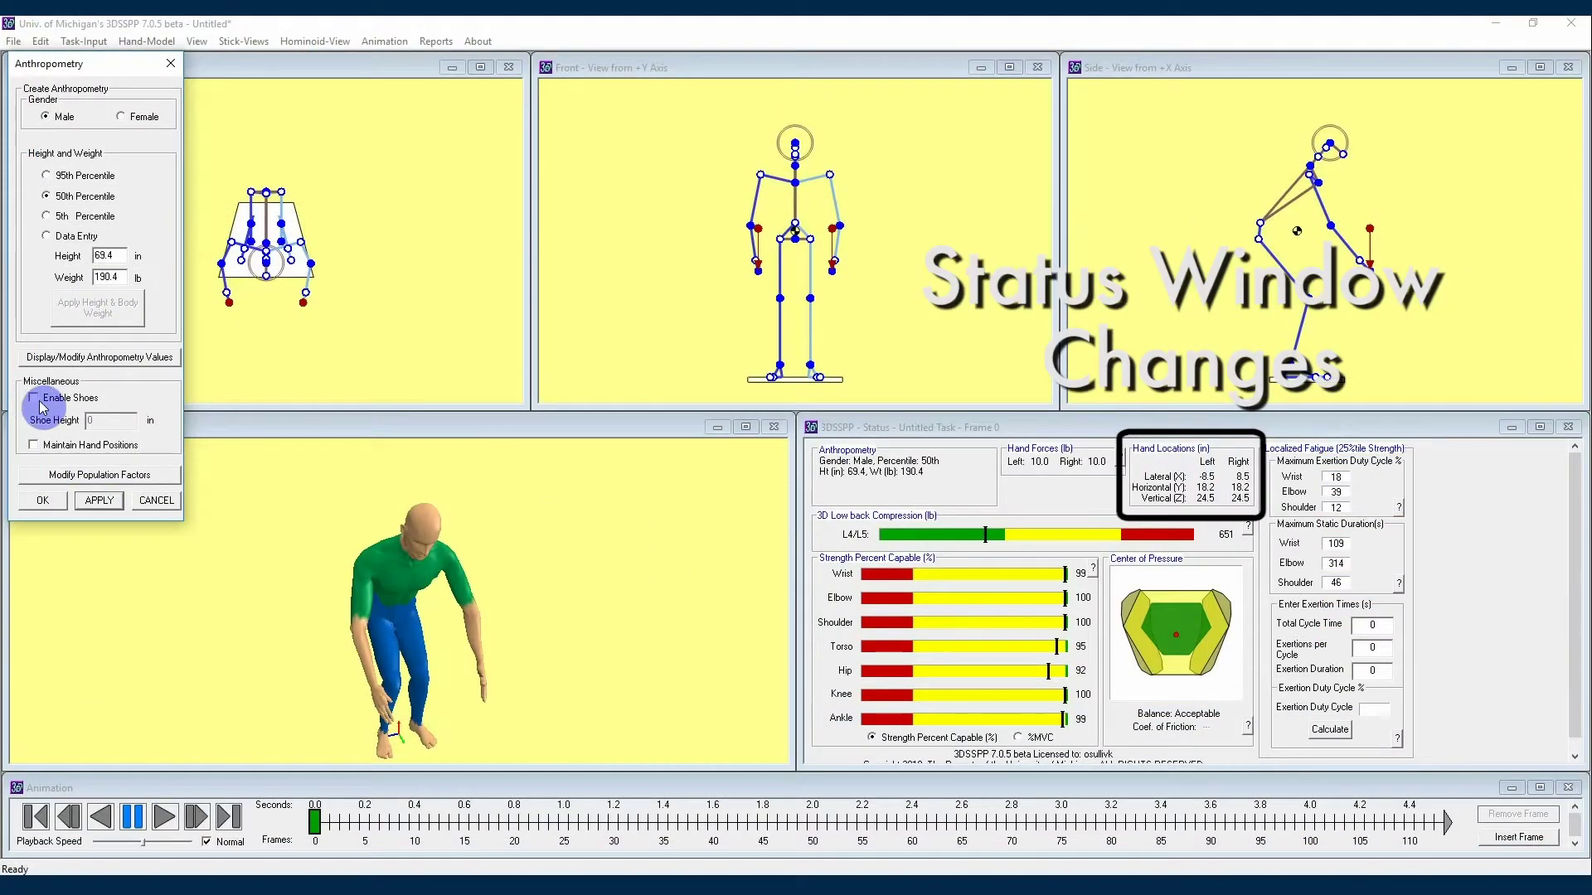
{"action": "left_click", "coordinate": [38, 399]}
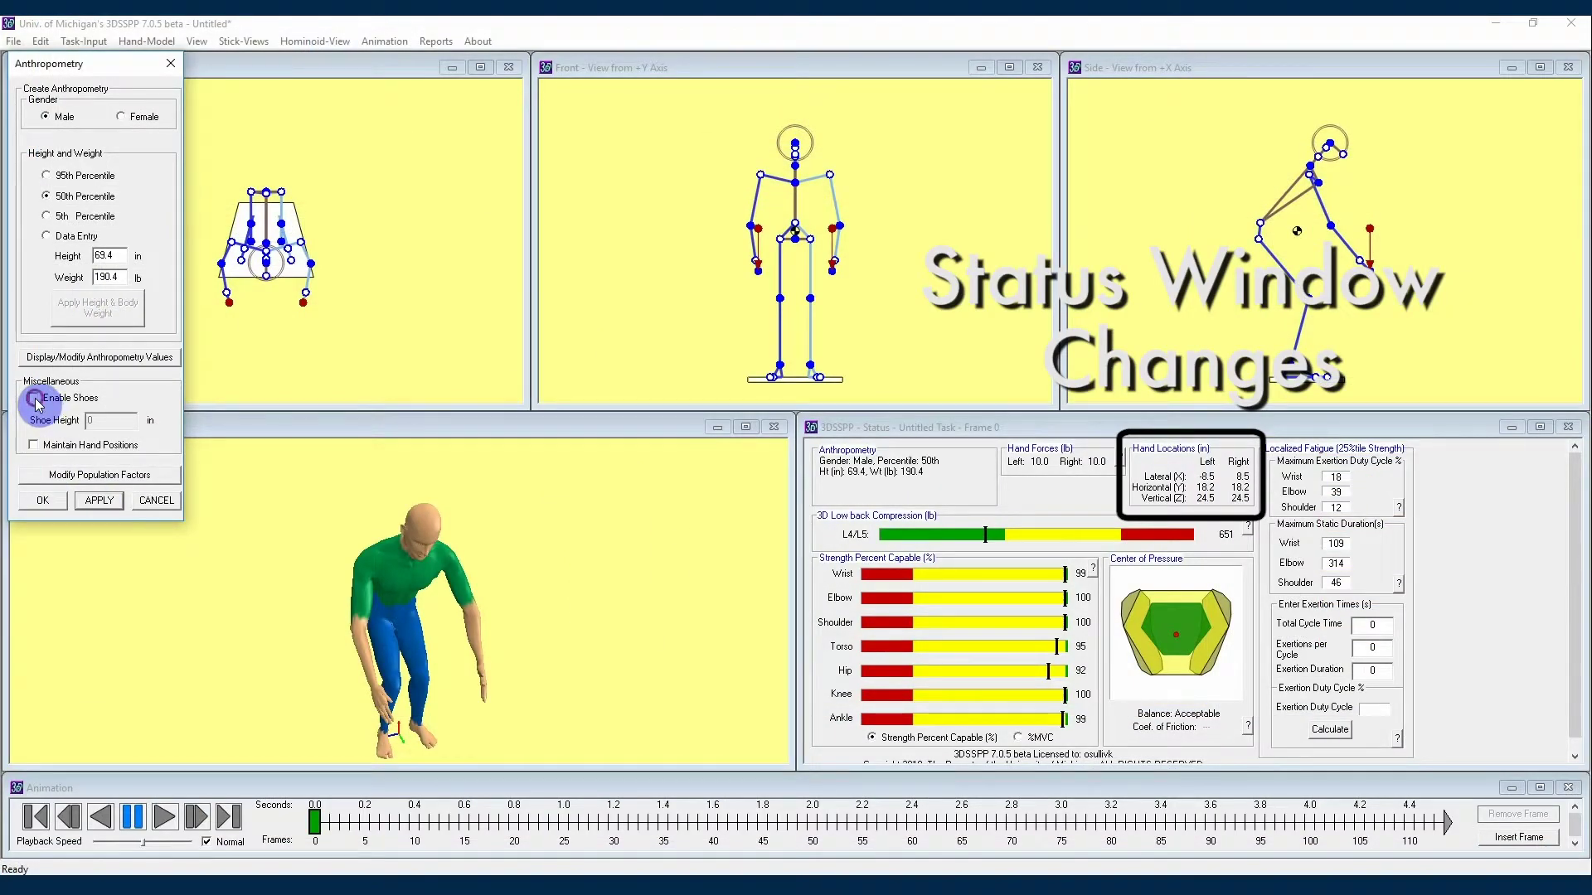
{"action": "left_click", "coordinate": [97, 501]}
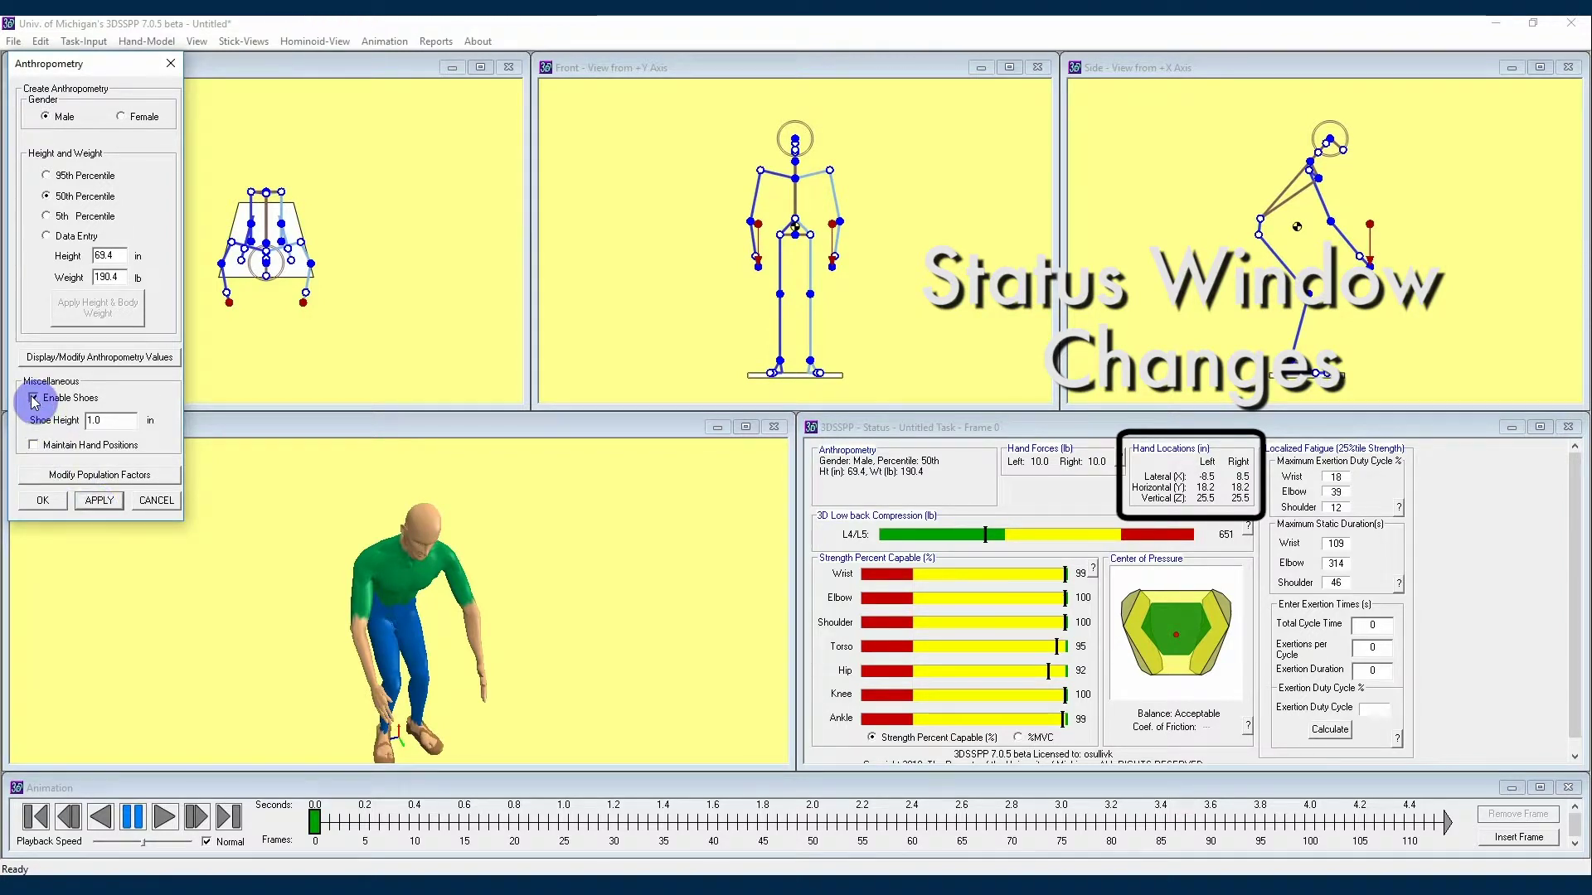
{"action": "left_click", "coordinate": [34, 399]}
{"action": "left_click", "coordinate": [97, 501]}
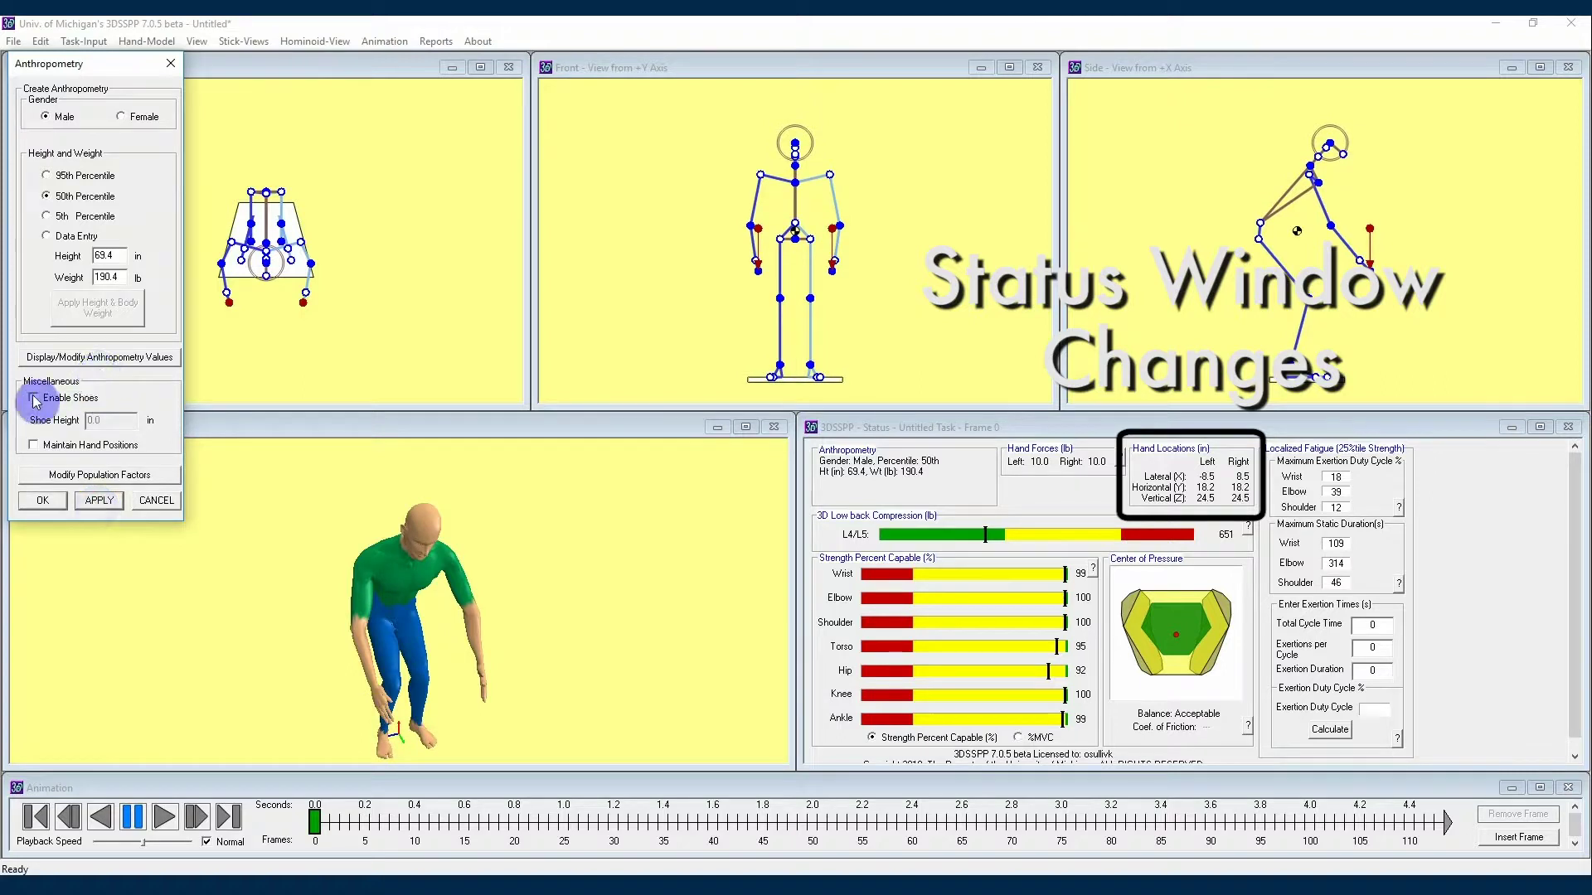
{"action": "left_click", "coordinate": [34, 399]}
{"action": "left_click", "coordinate": [98, 501]}
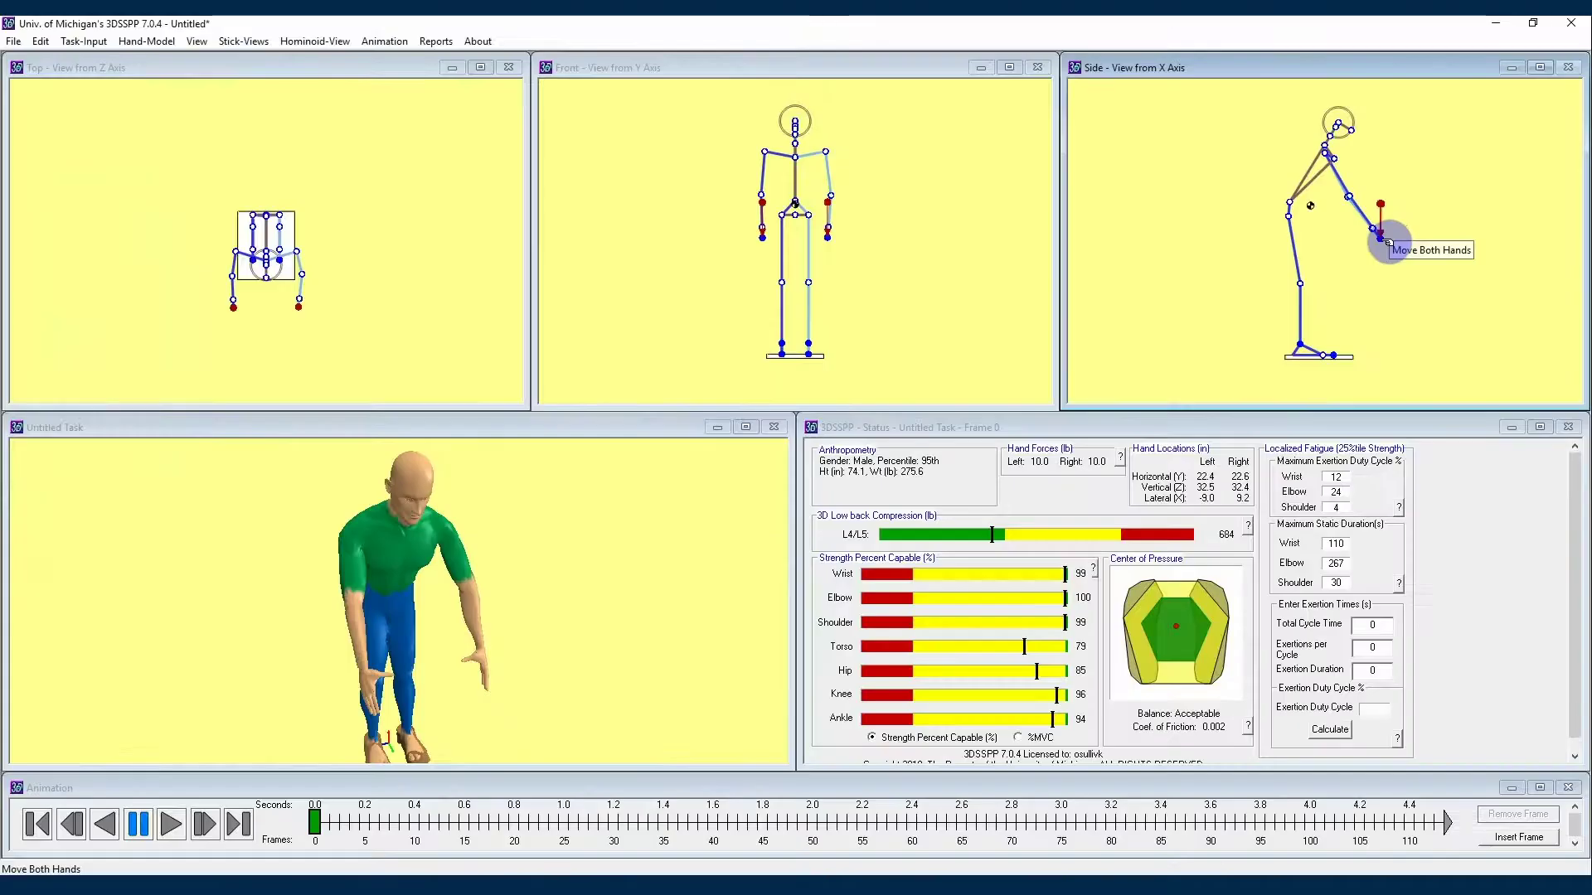
- Raise both hands in the side view, then reopen the Anthropometry dialog
{"action": "left_click_drag", "start_coordinate": [1298, 312], "coordinate": [1292, 293]}
{"action": "left_click_drag", "start_coordinate": [1383, 228], "coordinate": [1372, 224]}
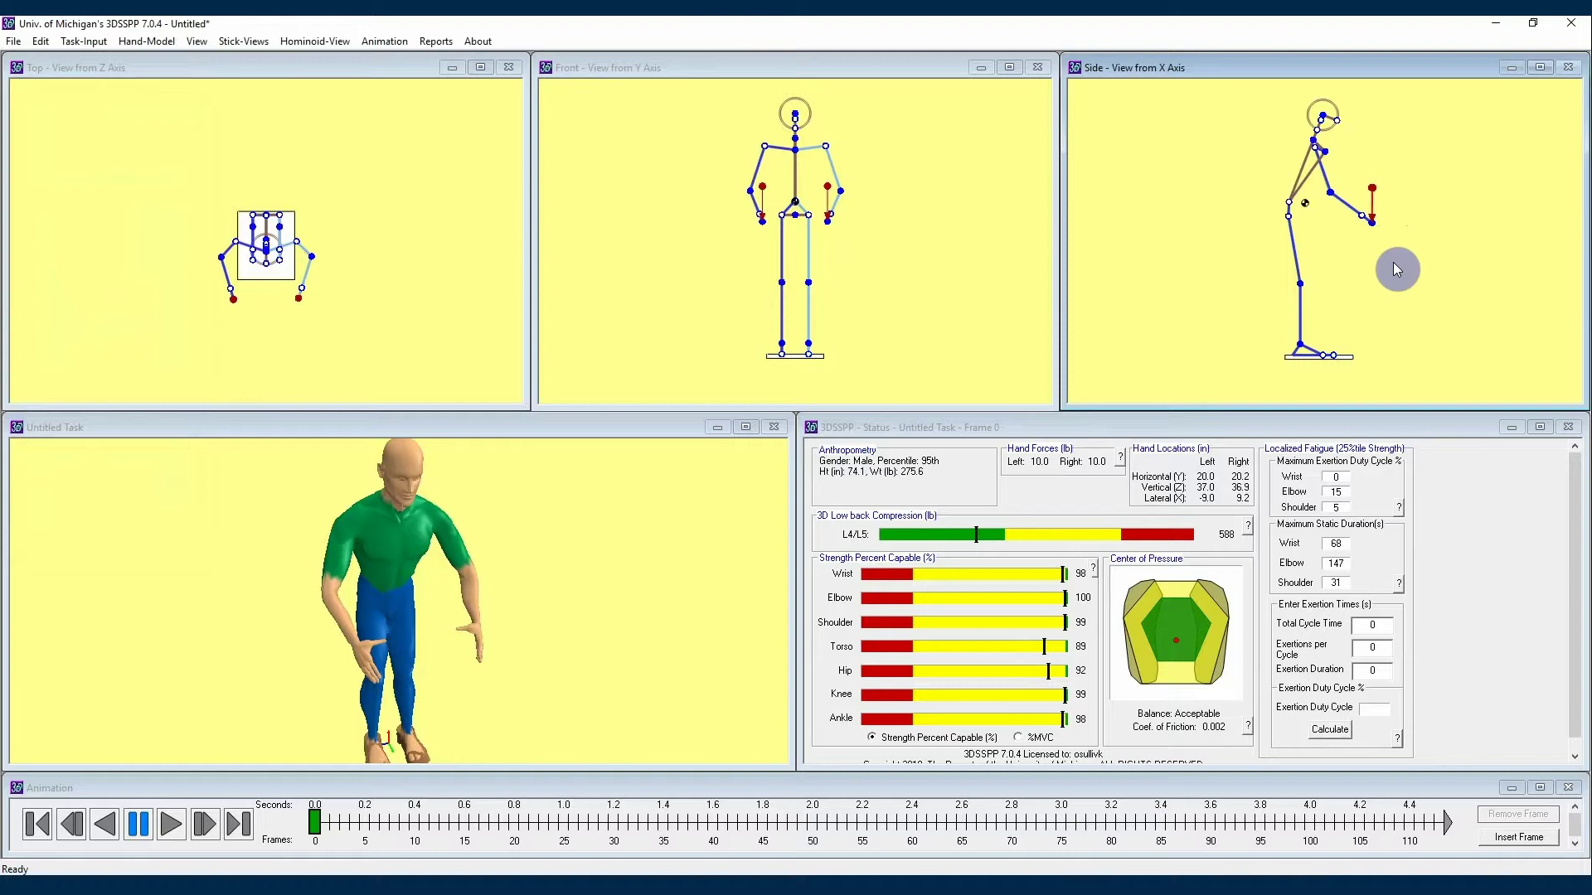
{"action": "left_click", "coordinate": [83, 42]}
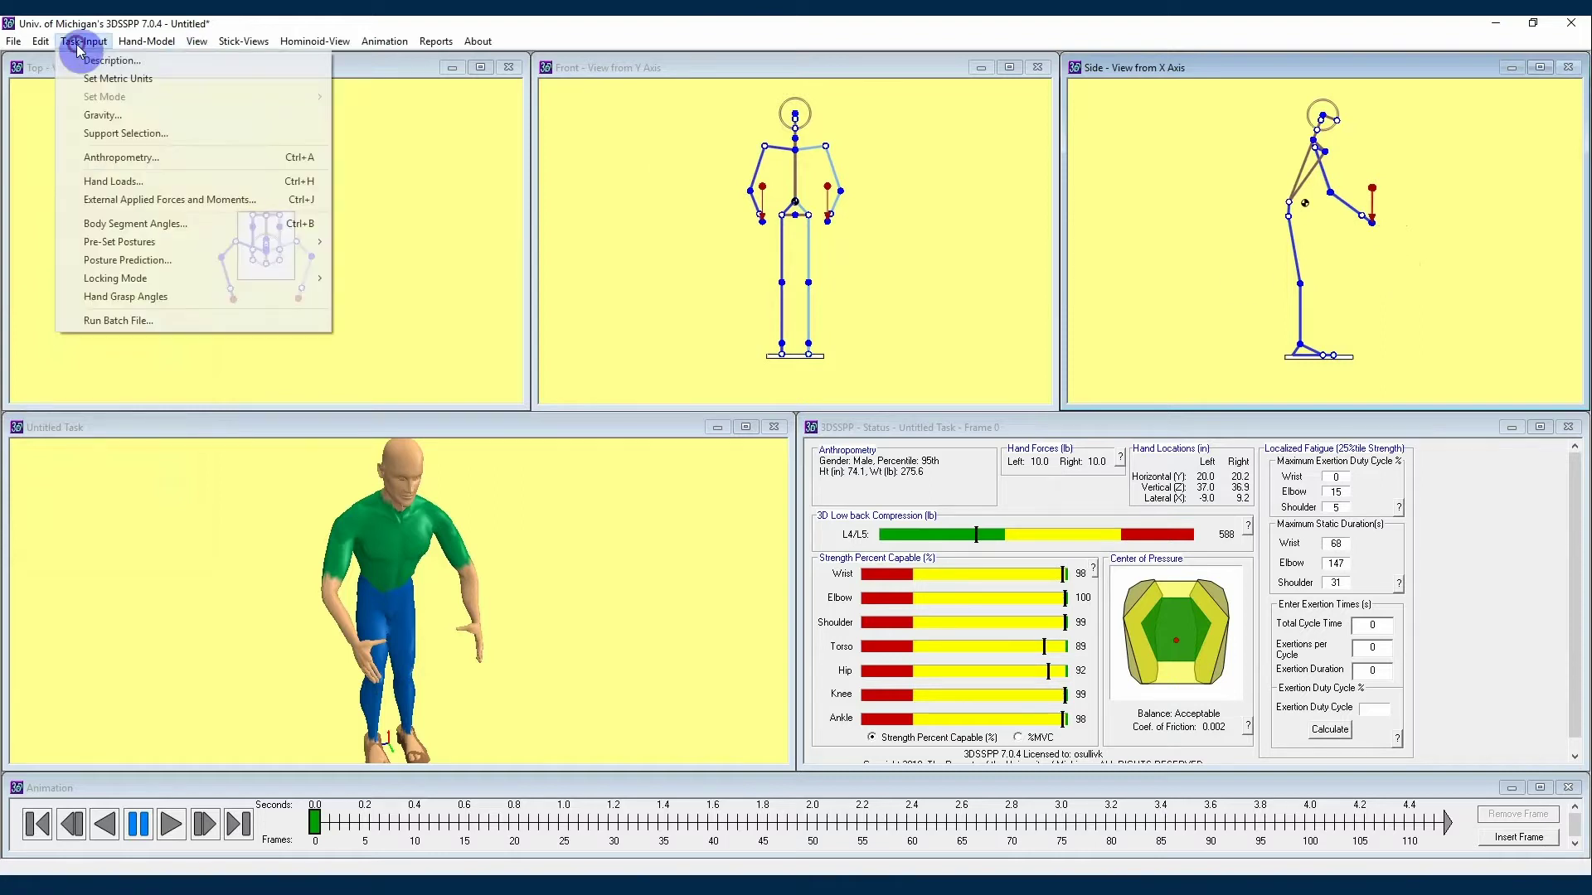
{"action": "left_click", "coordinate": [117, 157]}
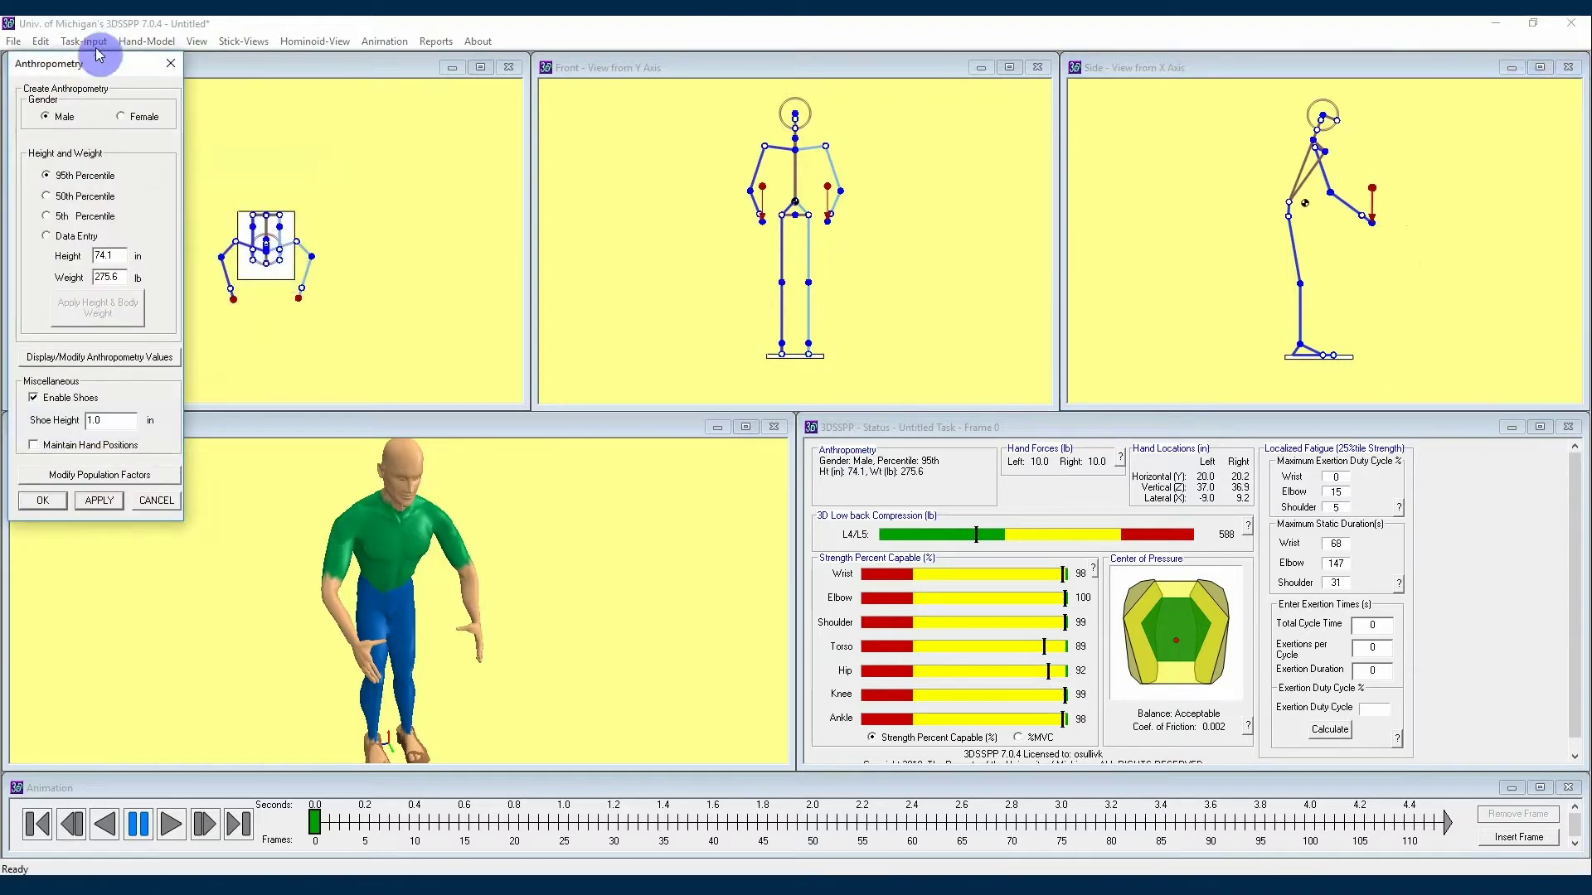
{"action": "left_click_drag", "start_coordinate": [110, 73], "coordinate": [133, 153]}
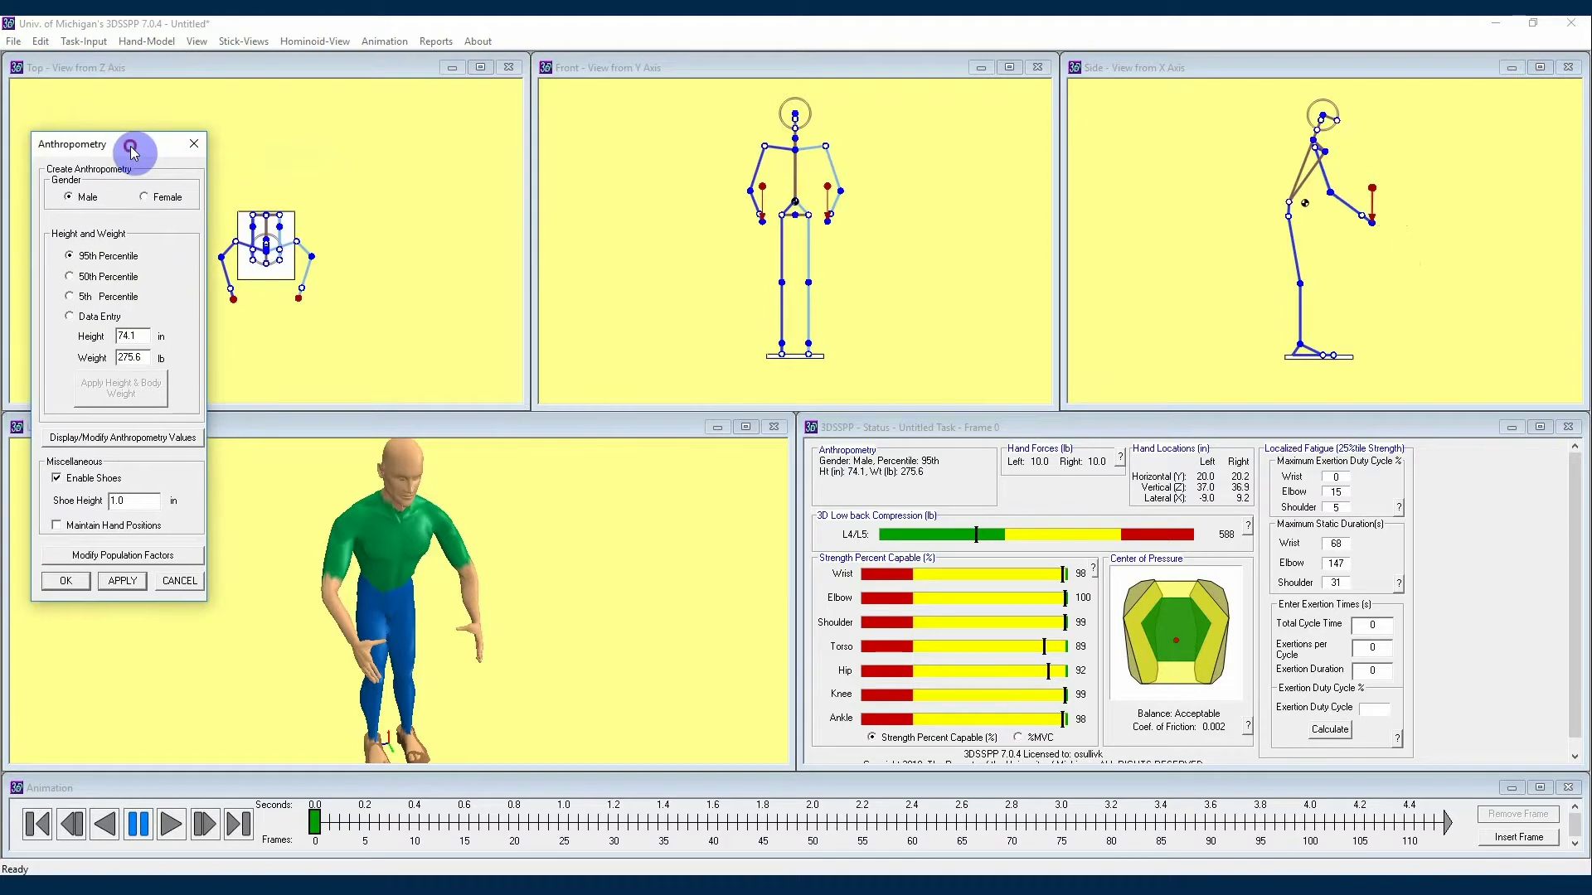
- Compare Male and Female, finishing on a 95th-percentile female at 68.4 in and 253.7 lb
{"action": "left_click", "coordinate": [143, 197]}
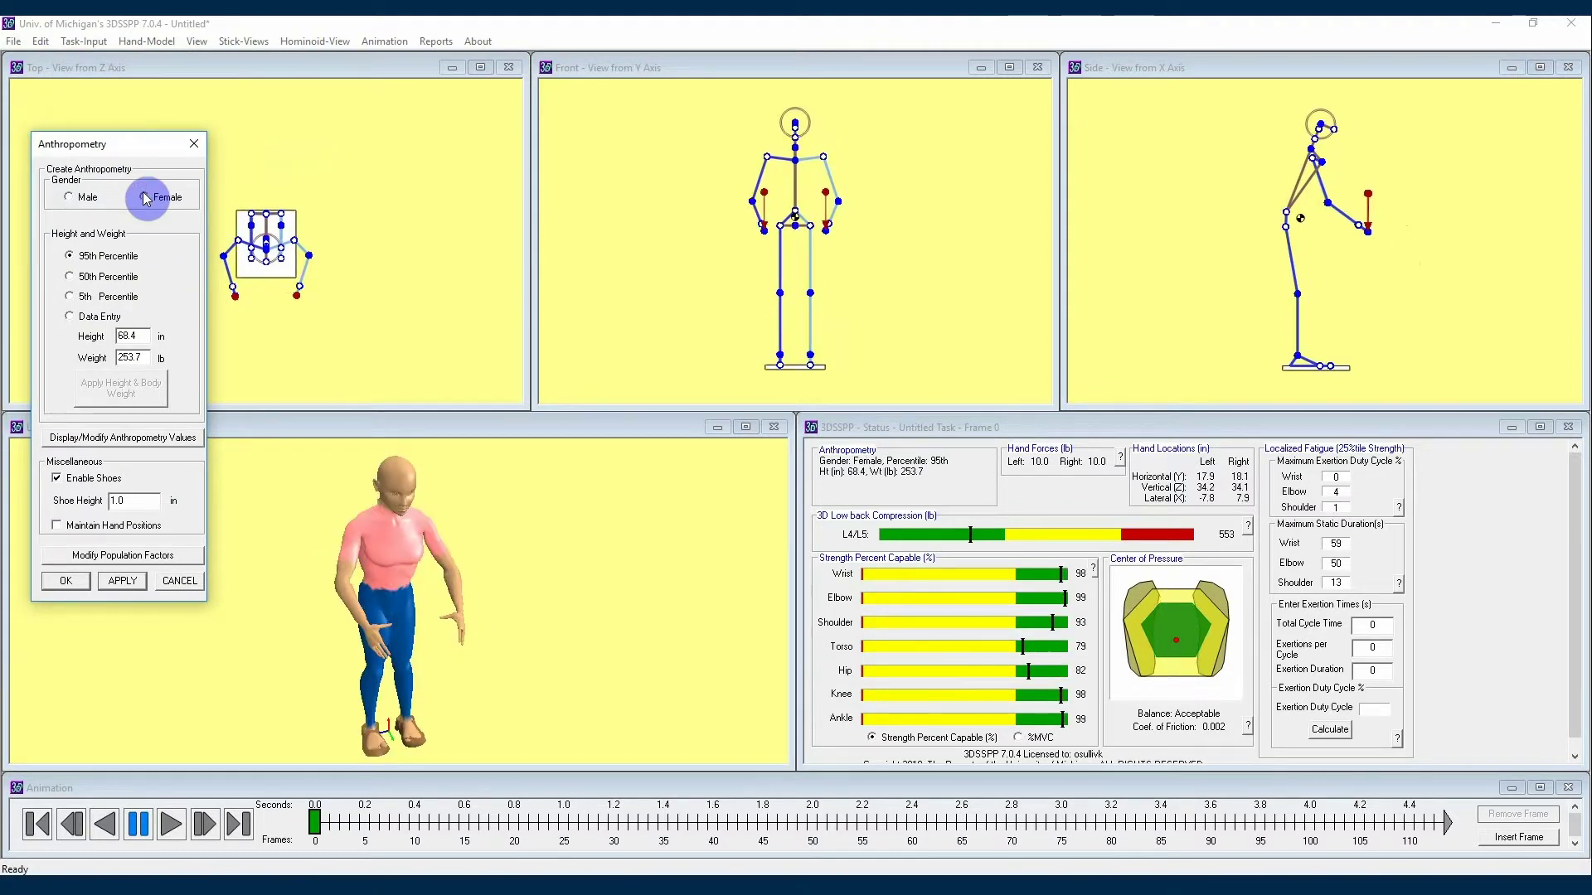
{"action": "left_click", "coordinate": [72, 198]}
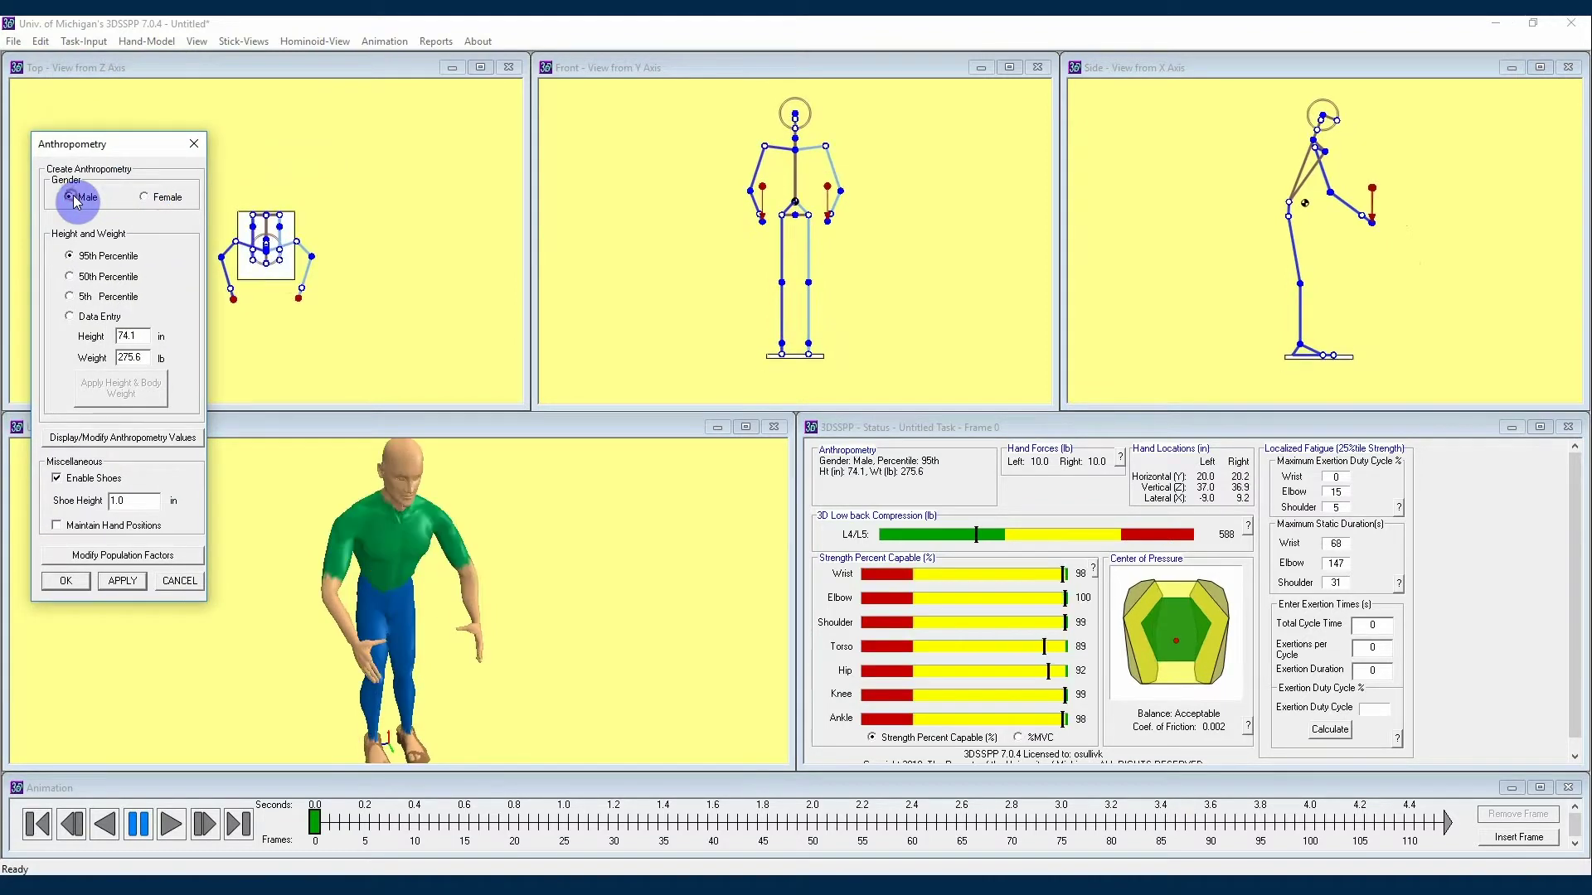
{"action": "left_click", "coordinate": [150, 199]}
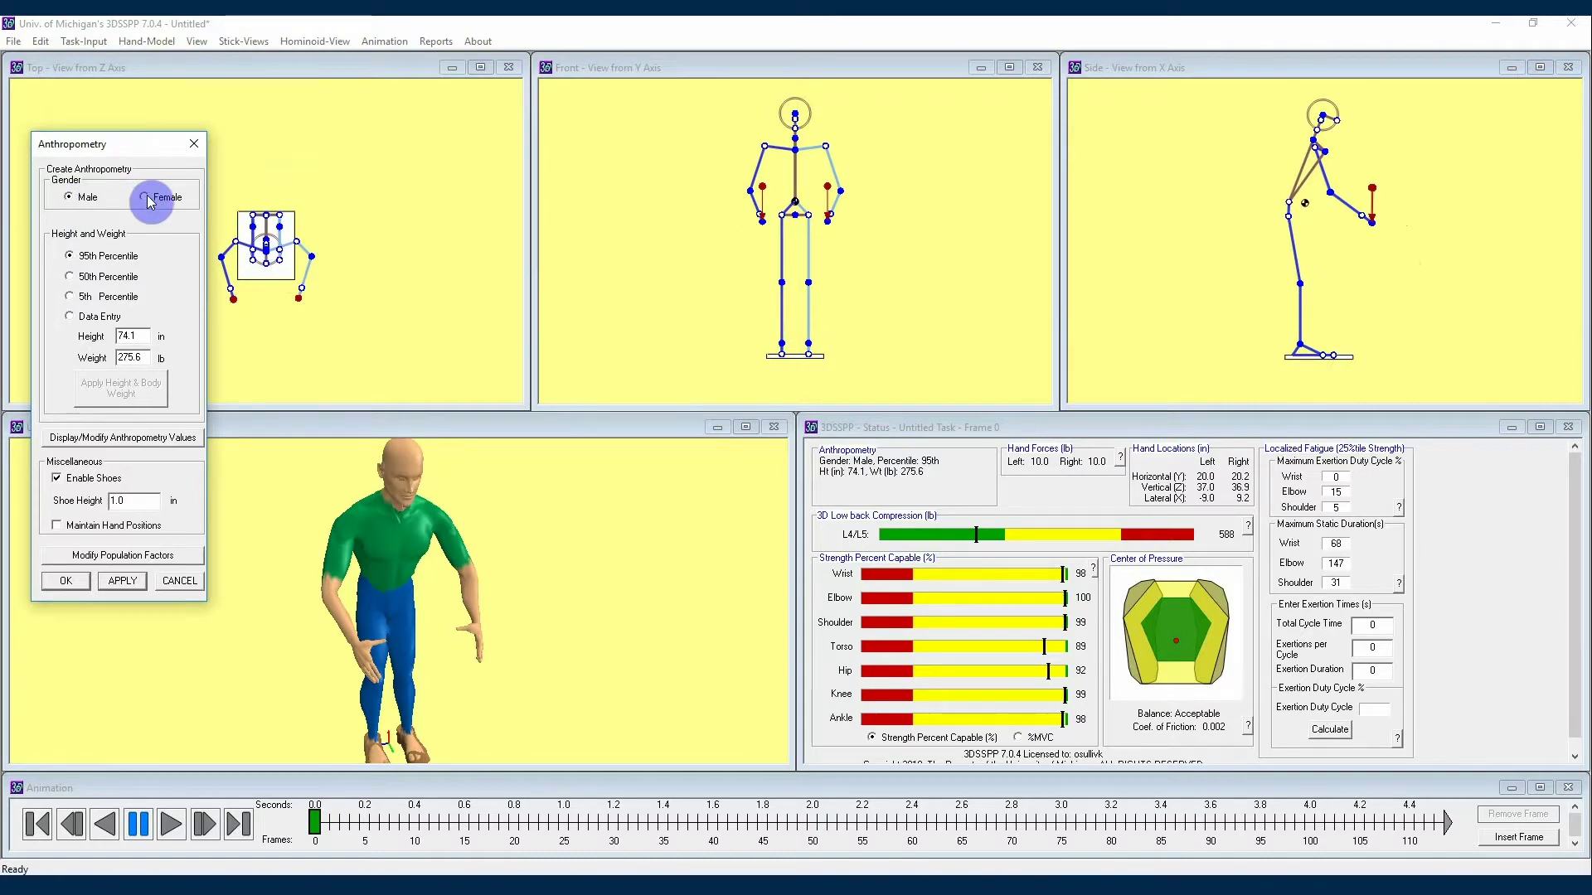
{"action": "left_click", "coordinate": [177, 256]}
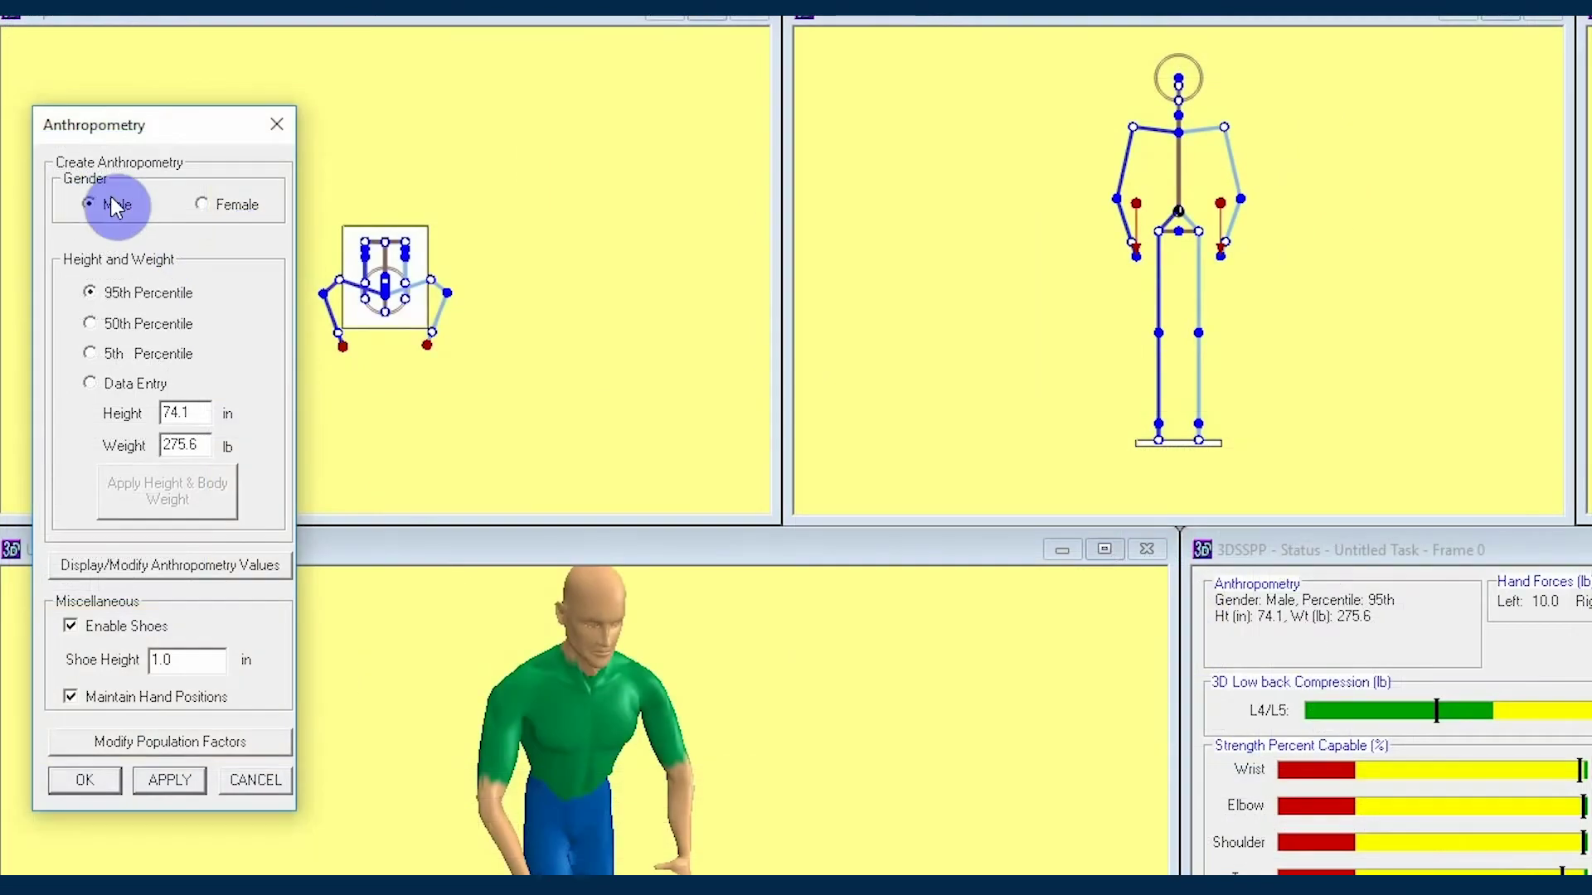
{"action": "left_click", "coordinate": [145, 195]}
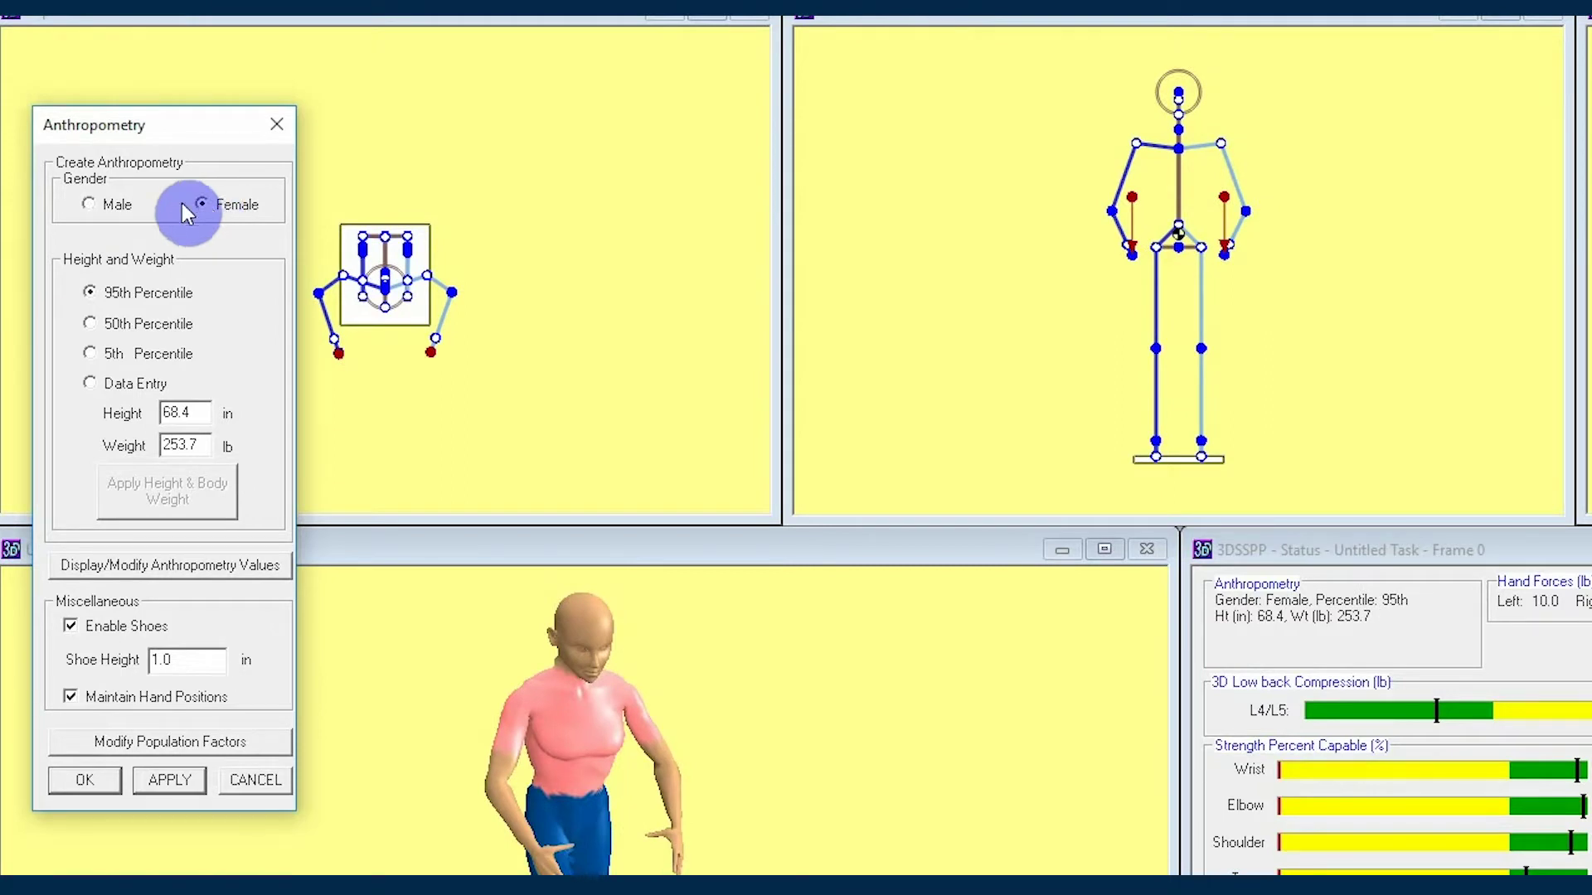
{"action": "left_click", "coordinate": [85, 204]}
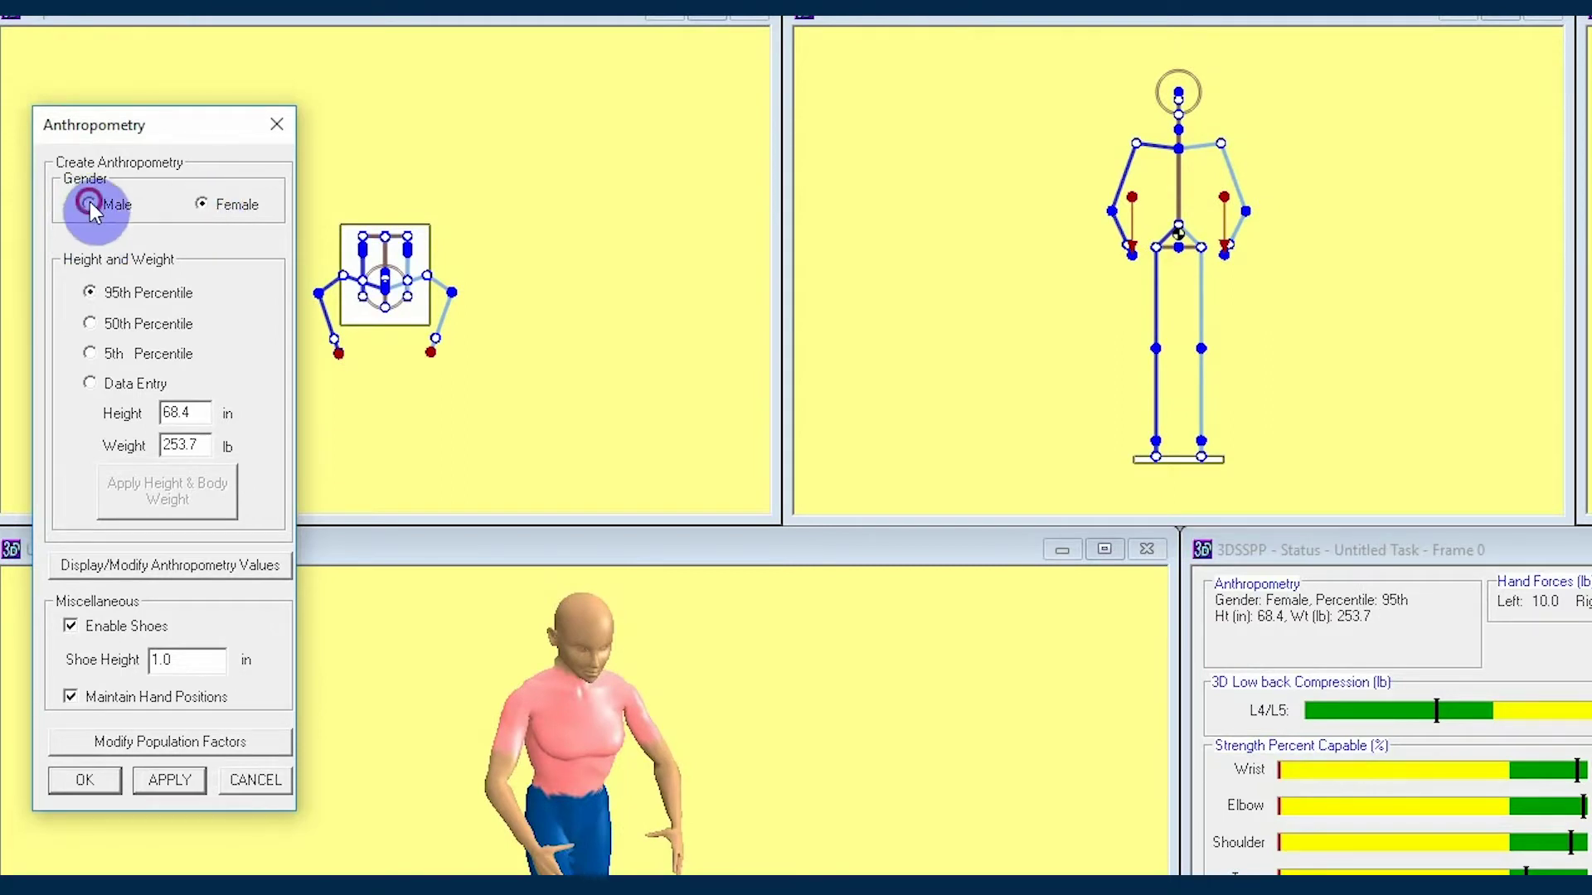
{"action": "left_click", "coordinate": [203, 205]}
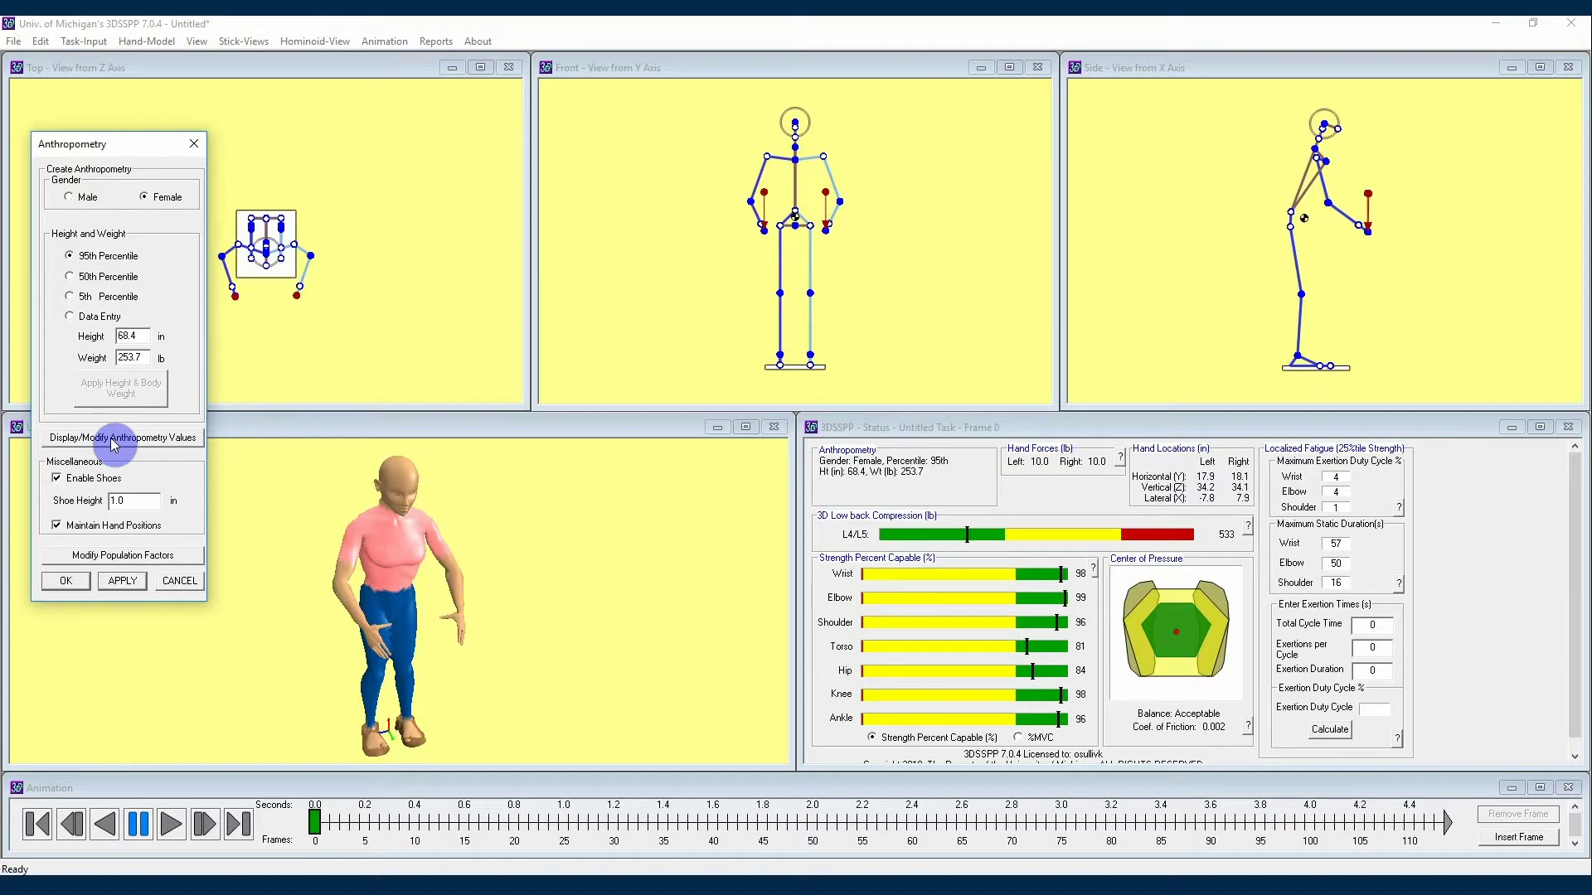
- Expand Current Anthropometry to list segment lengths, centre-of-gravity distances and weights
{"action": "left_click", "coordinate": [115, 444]}
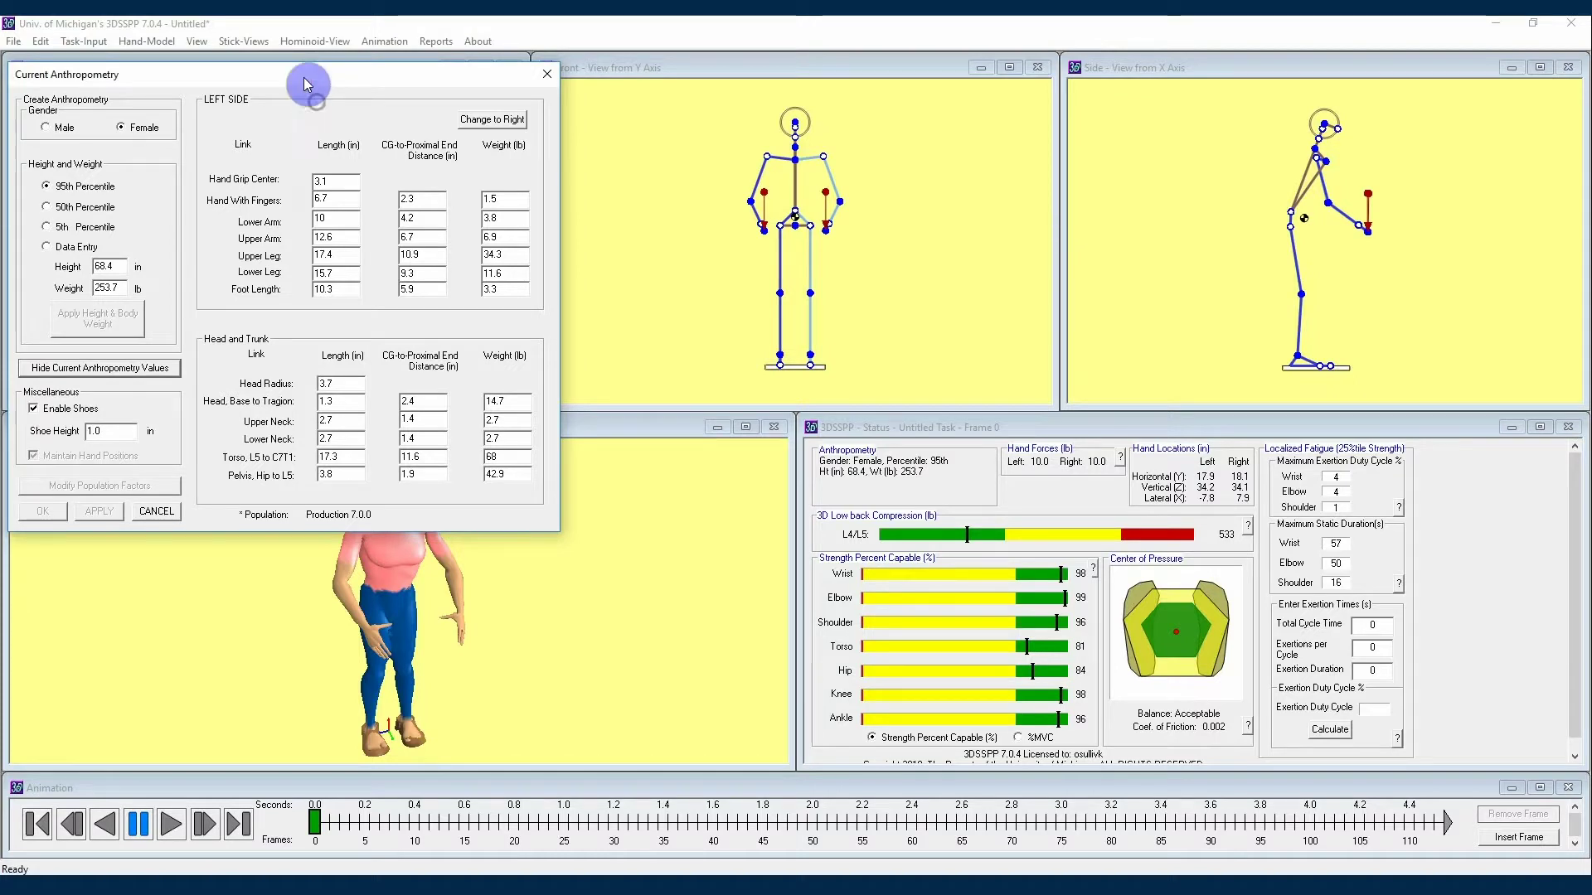
{"action": "left_click_drag", "start_coordinate": [300, 79], "coordinate": [302, 96]}
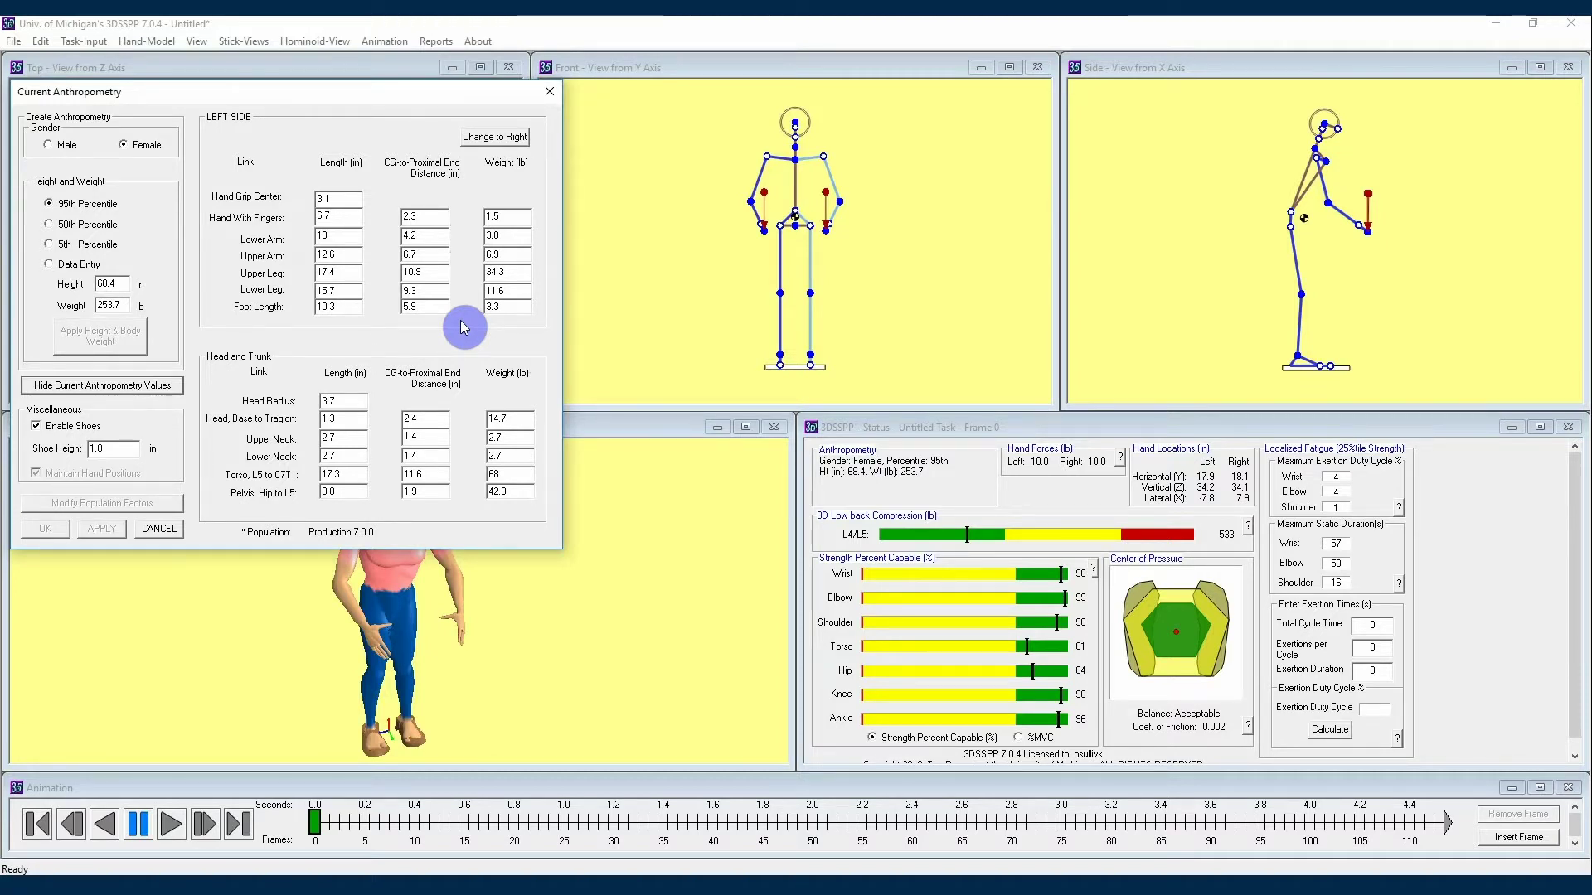
- Set the left hand, lower arm and upper arm weights to 0 and apply
{"action": "double_click", "coordinate": [510, 217]}
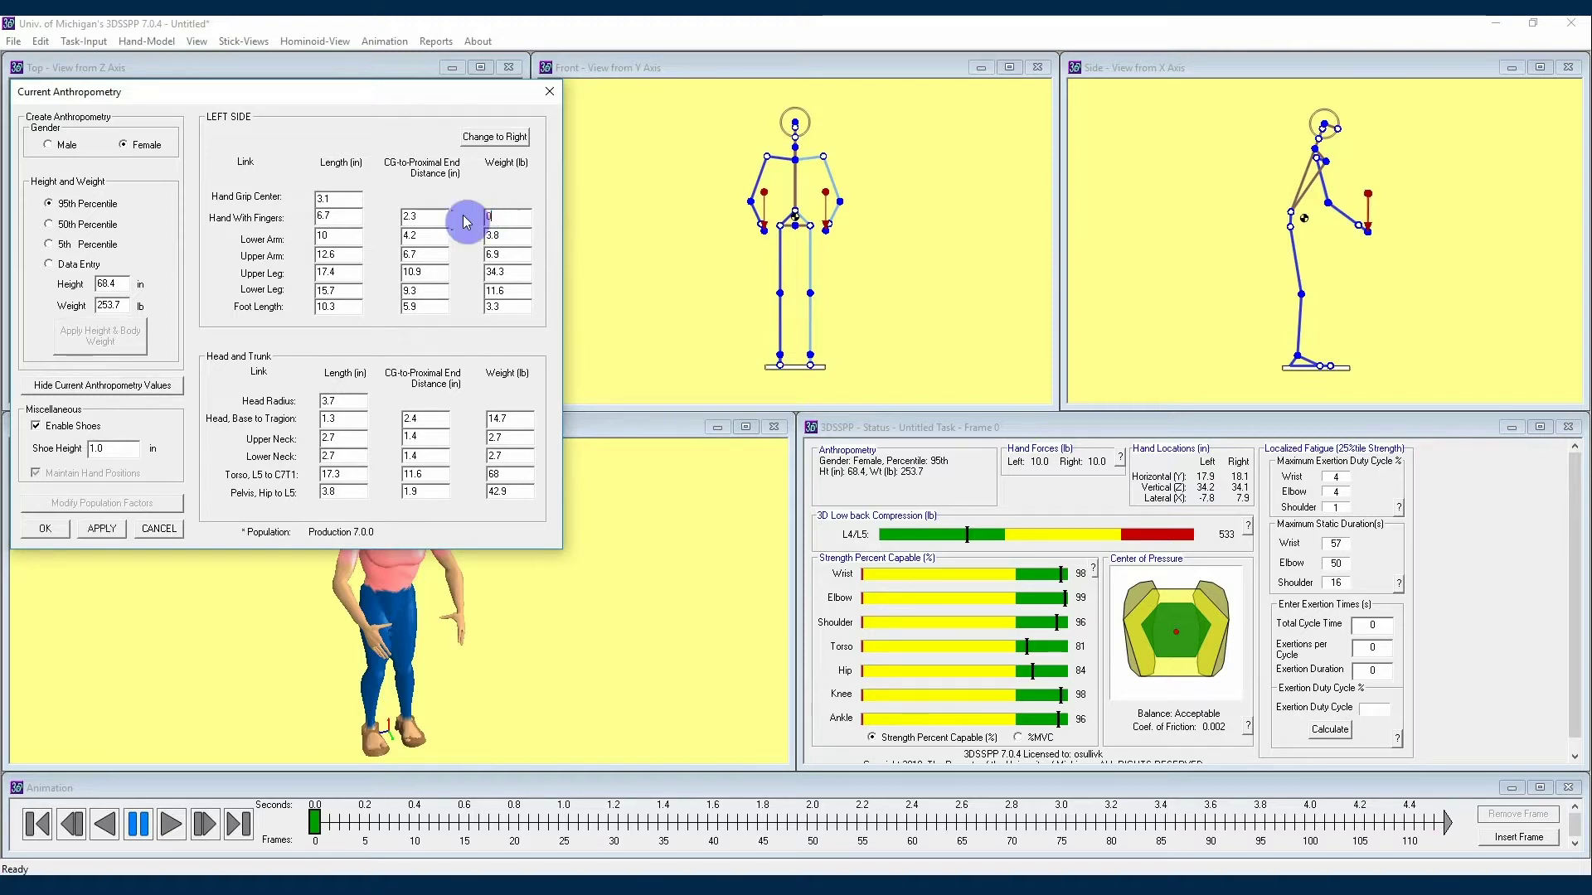
{"action": "type", "text": "0"}
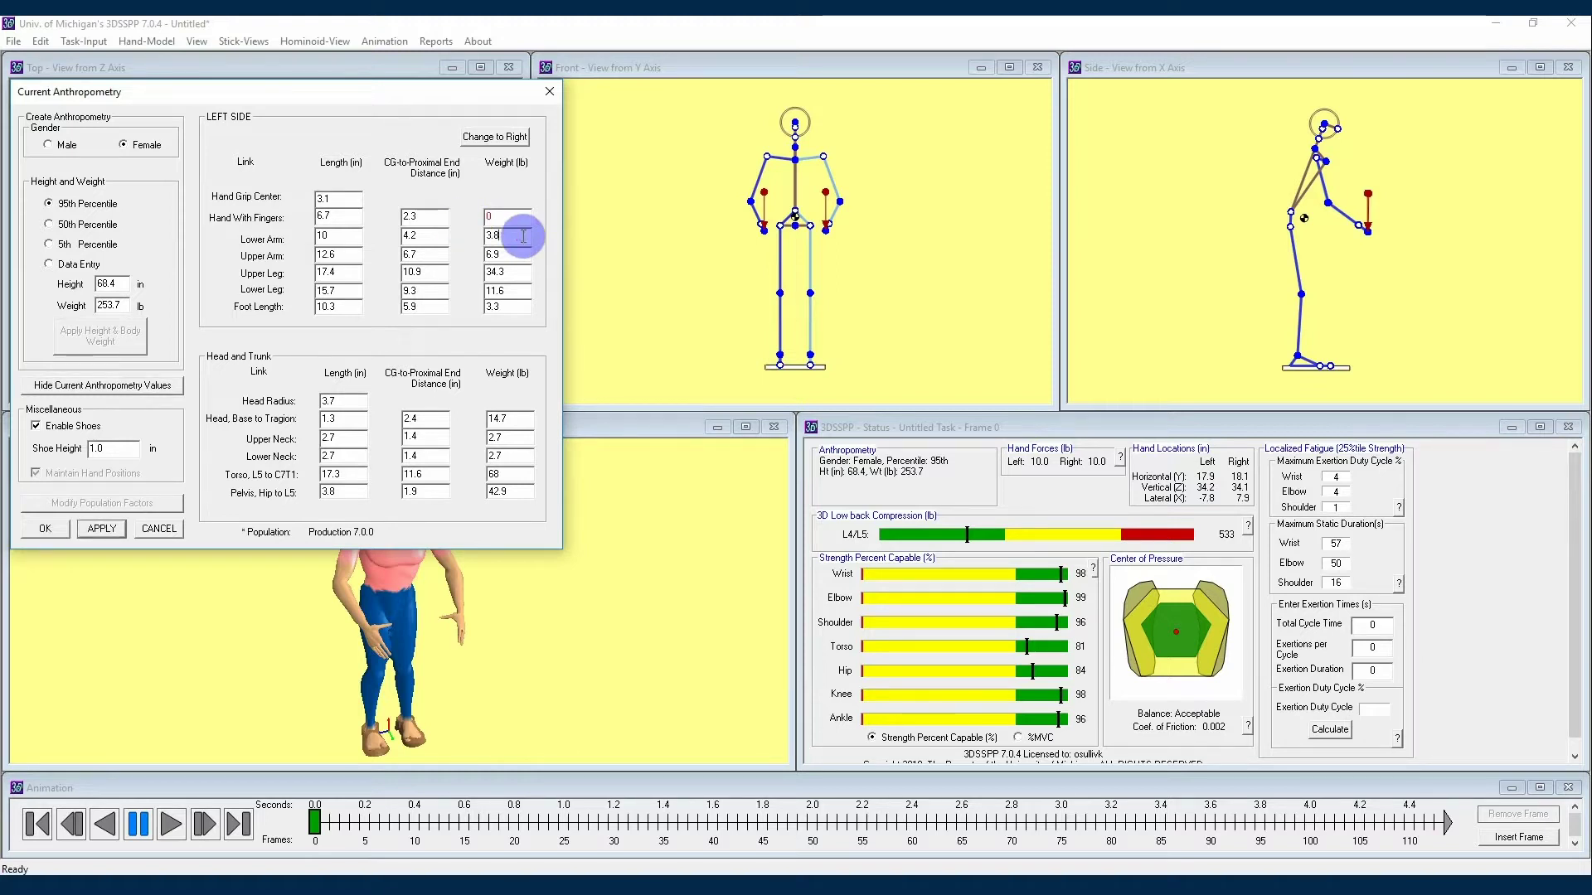
{"action": "double_click", "coordinate": [523, 236]}
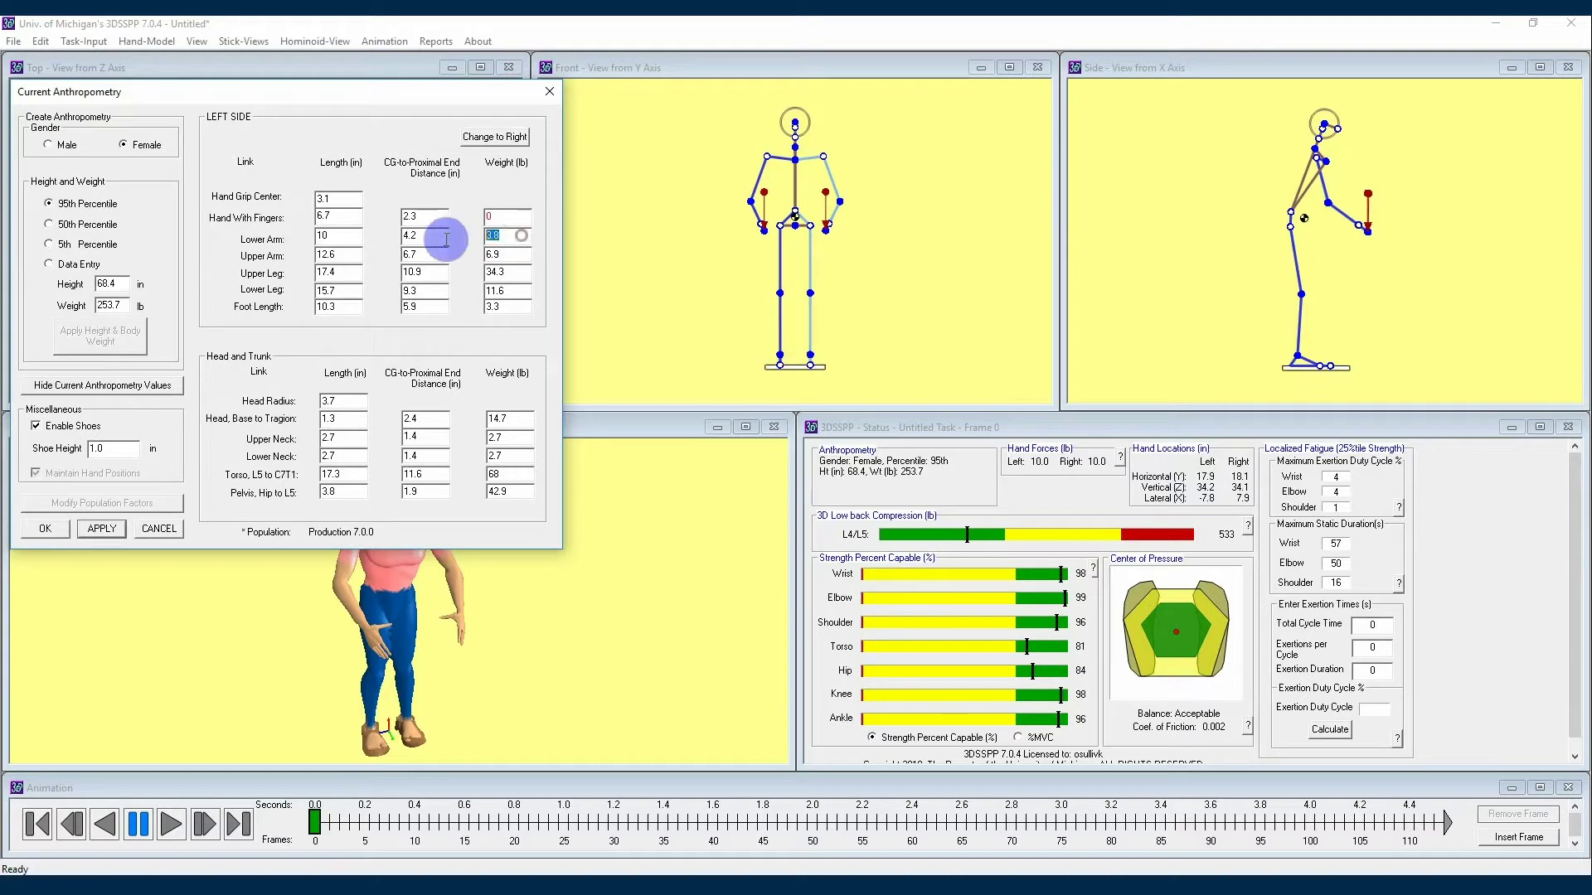
{"action": "type", "text": "0"}
{"action": "double_click", "coordinate": [515, 255]}
{"action": "type", "text": "0"}
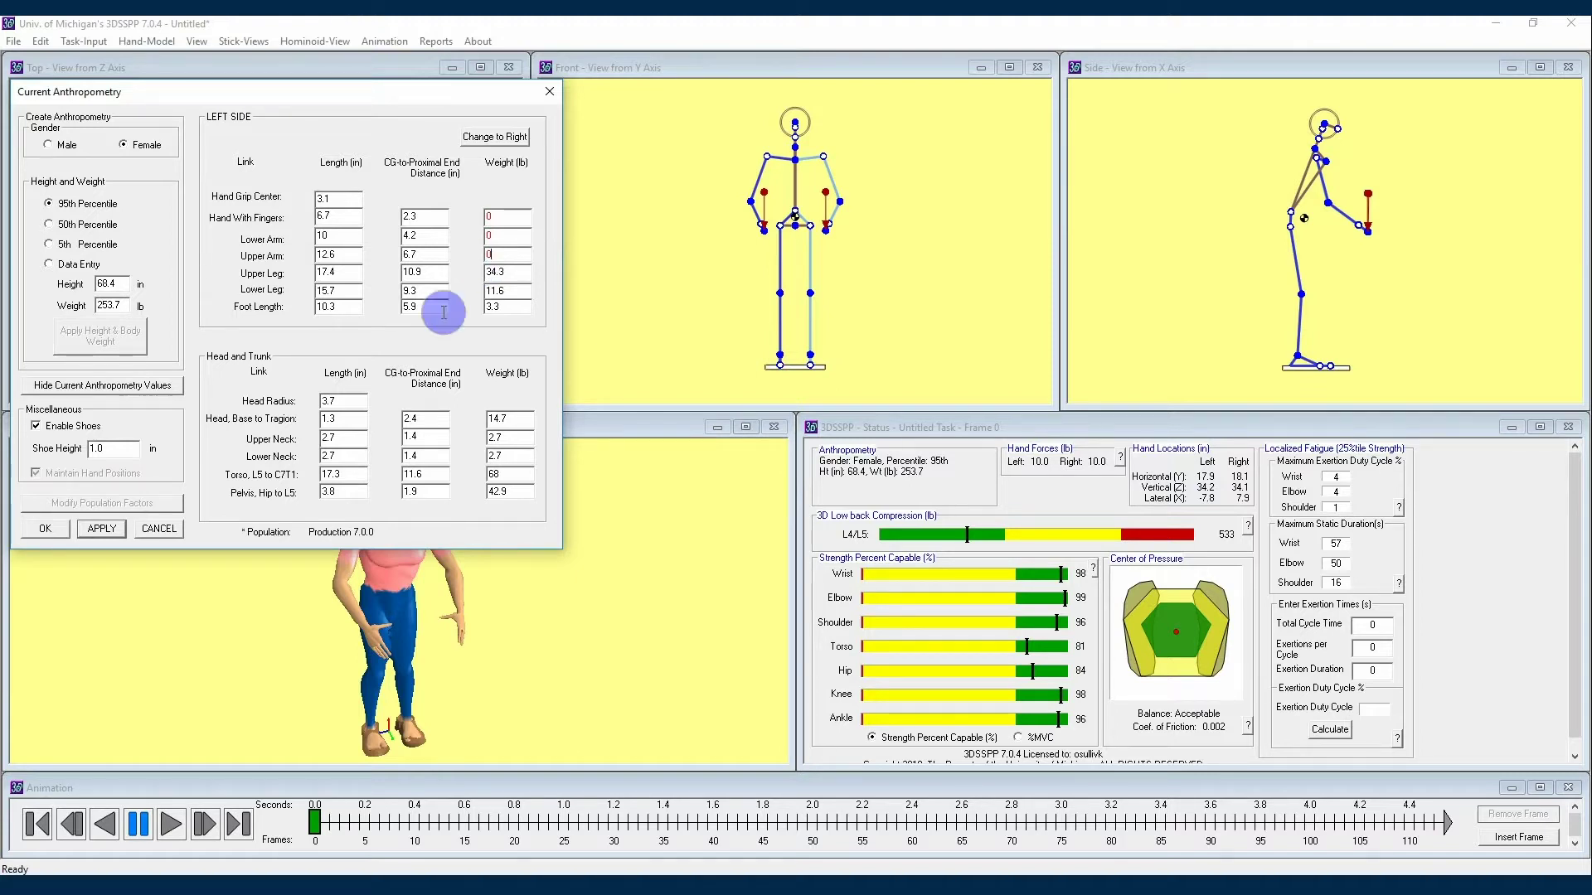
{"action": "left_click", "coordinate": [96, 529]}
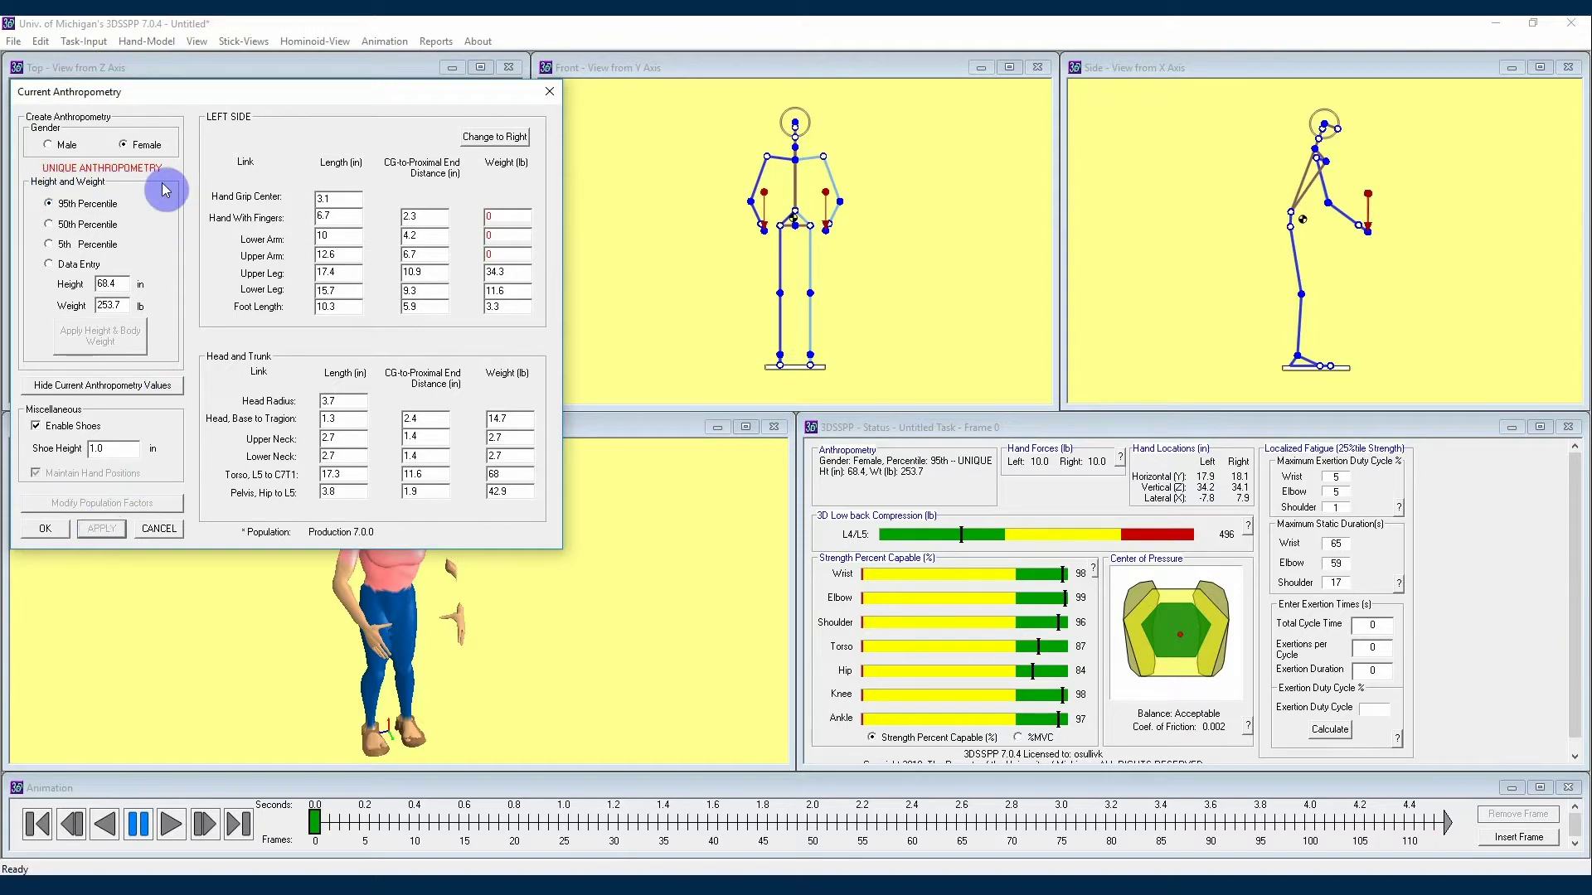
- Reload defaults via 50th then 95th Percentile, restoring arm weights 1.5, 3.8 and 6.9 lb
{"action": "left_click", "coordinate": [50, 225]}
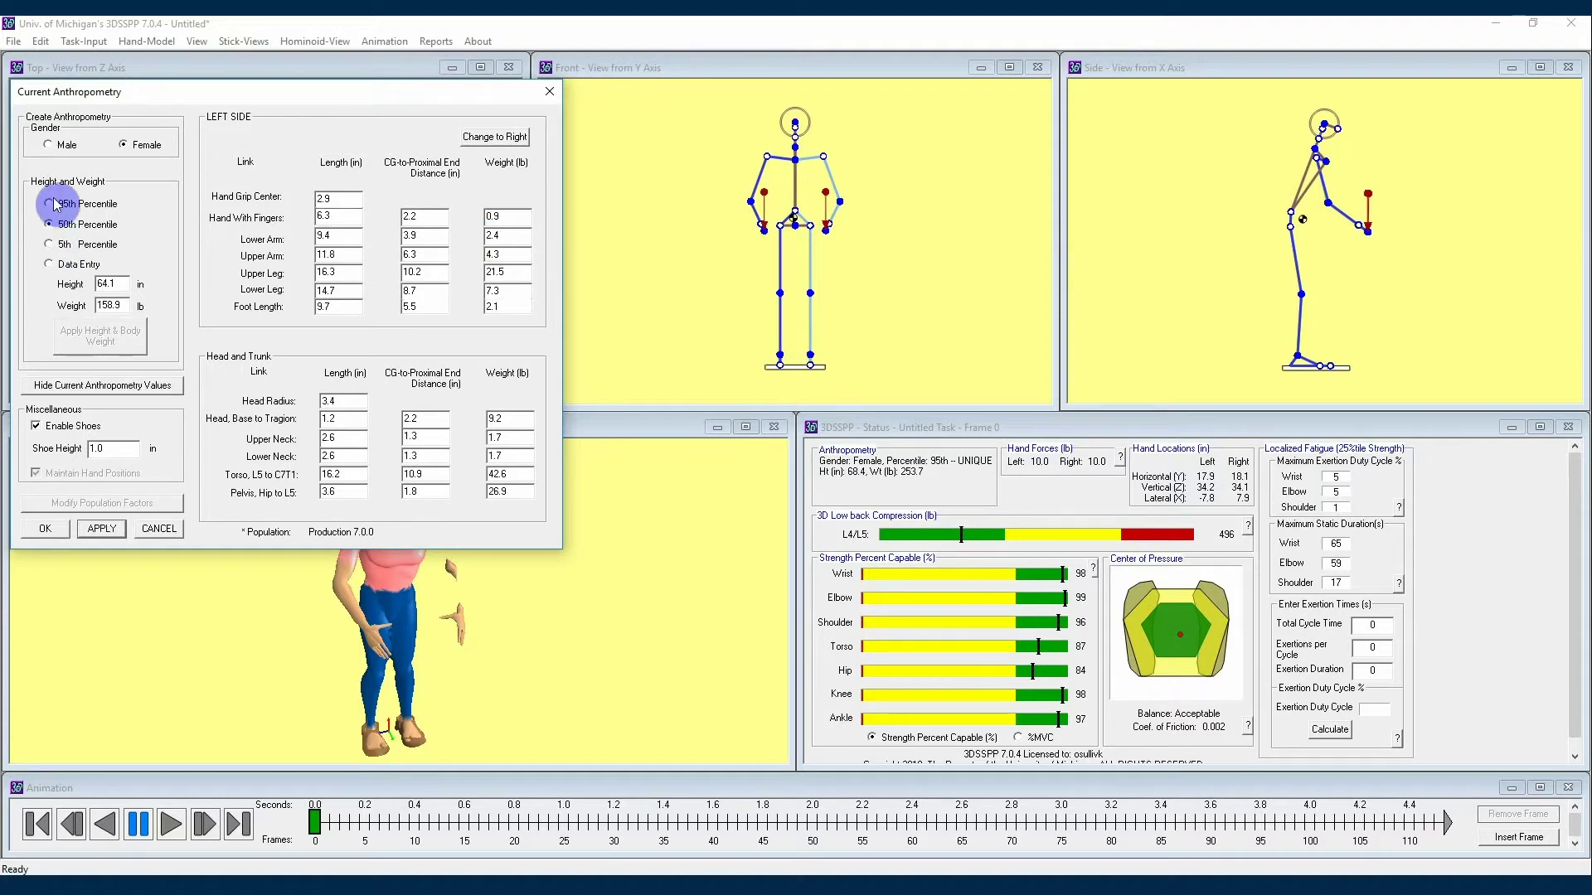
{"action": "left_click", "coordinate": [50, 204]}
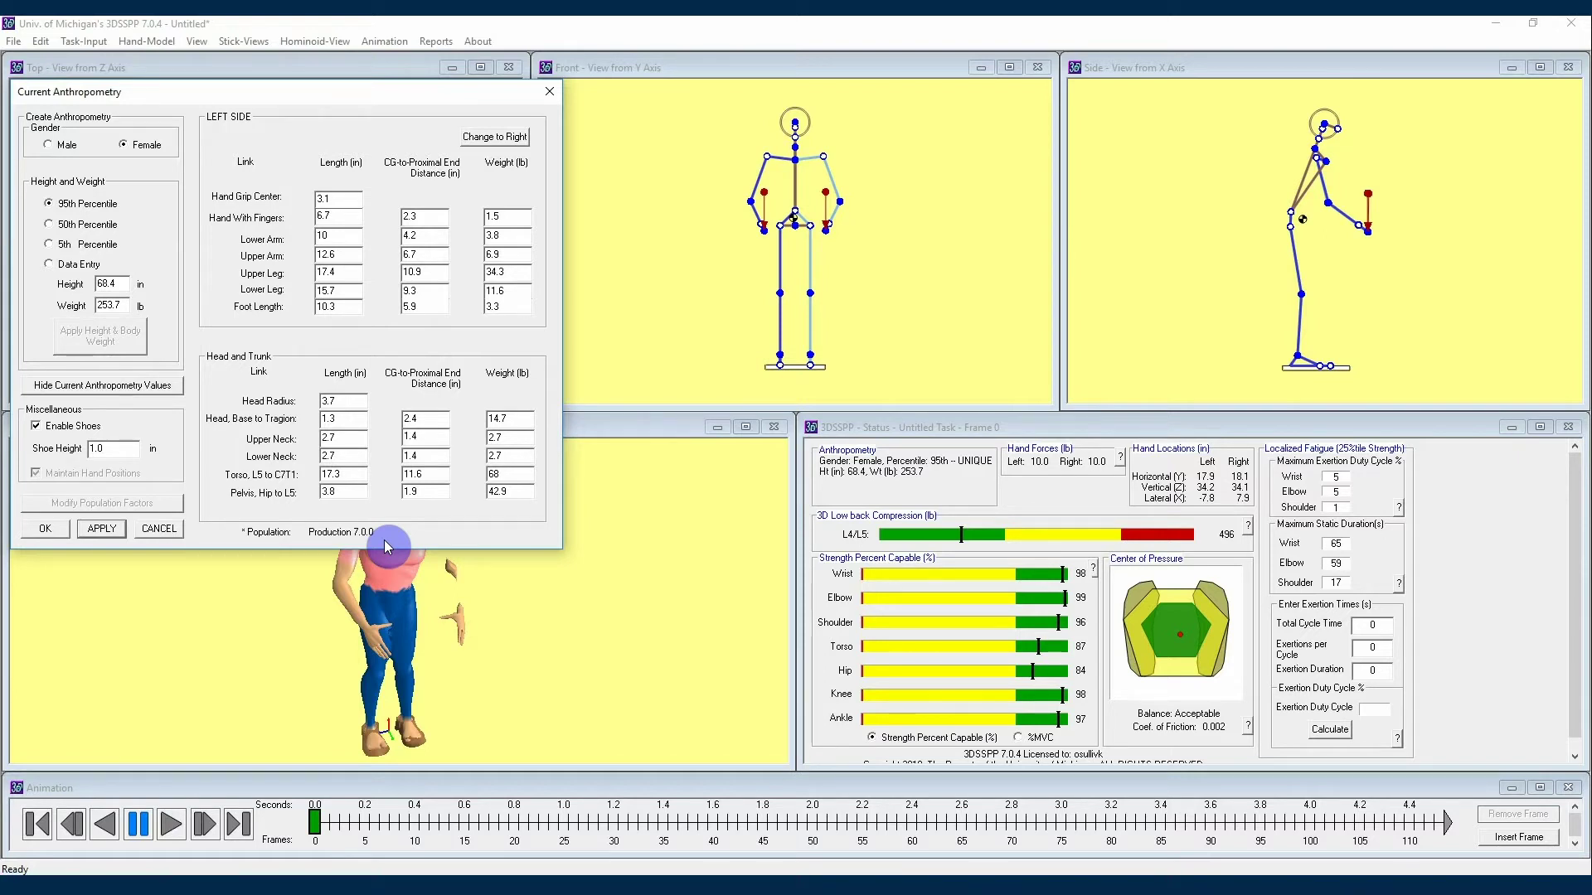
- Accept the anthropometry with OK and show the Reports > Anthropometry report
{"action": "left_click", "coordinate": [46, 529]}
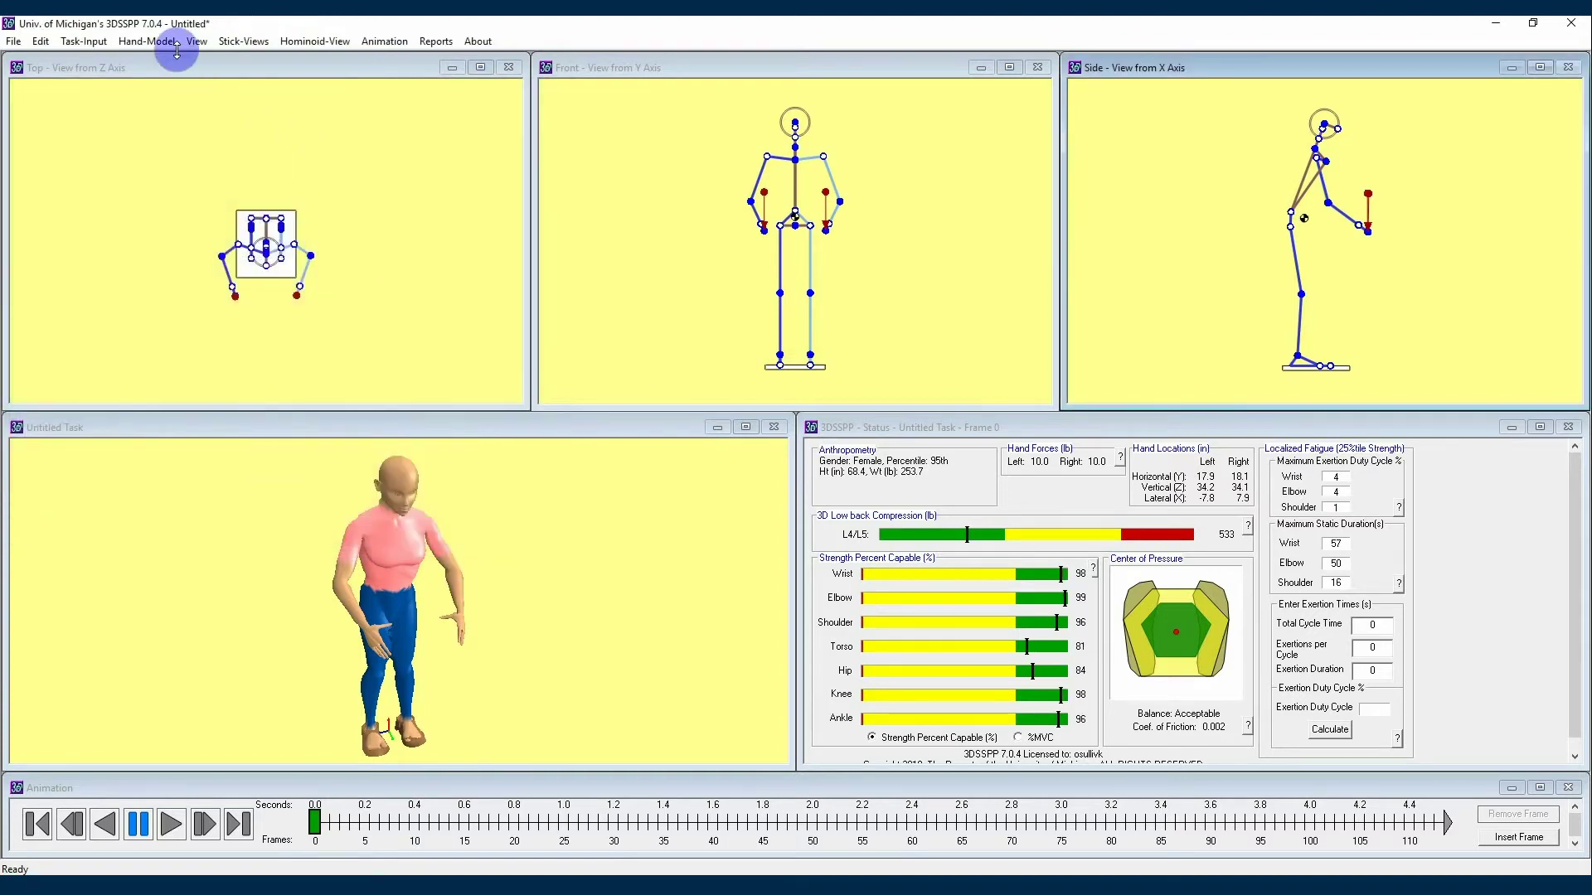
{"action": "left_click", "coordinate": [437, 42]}
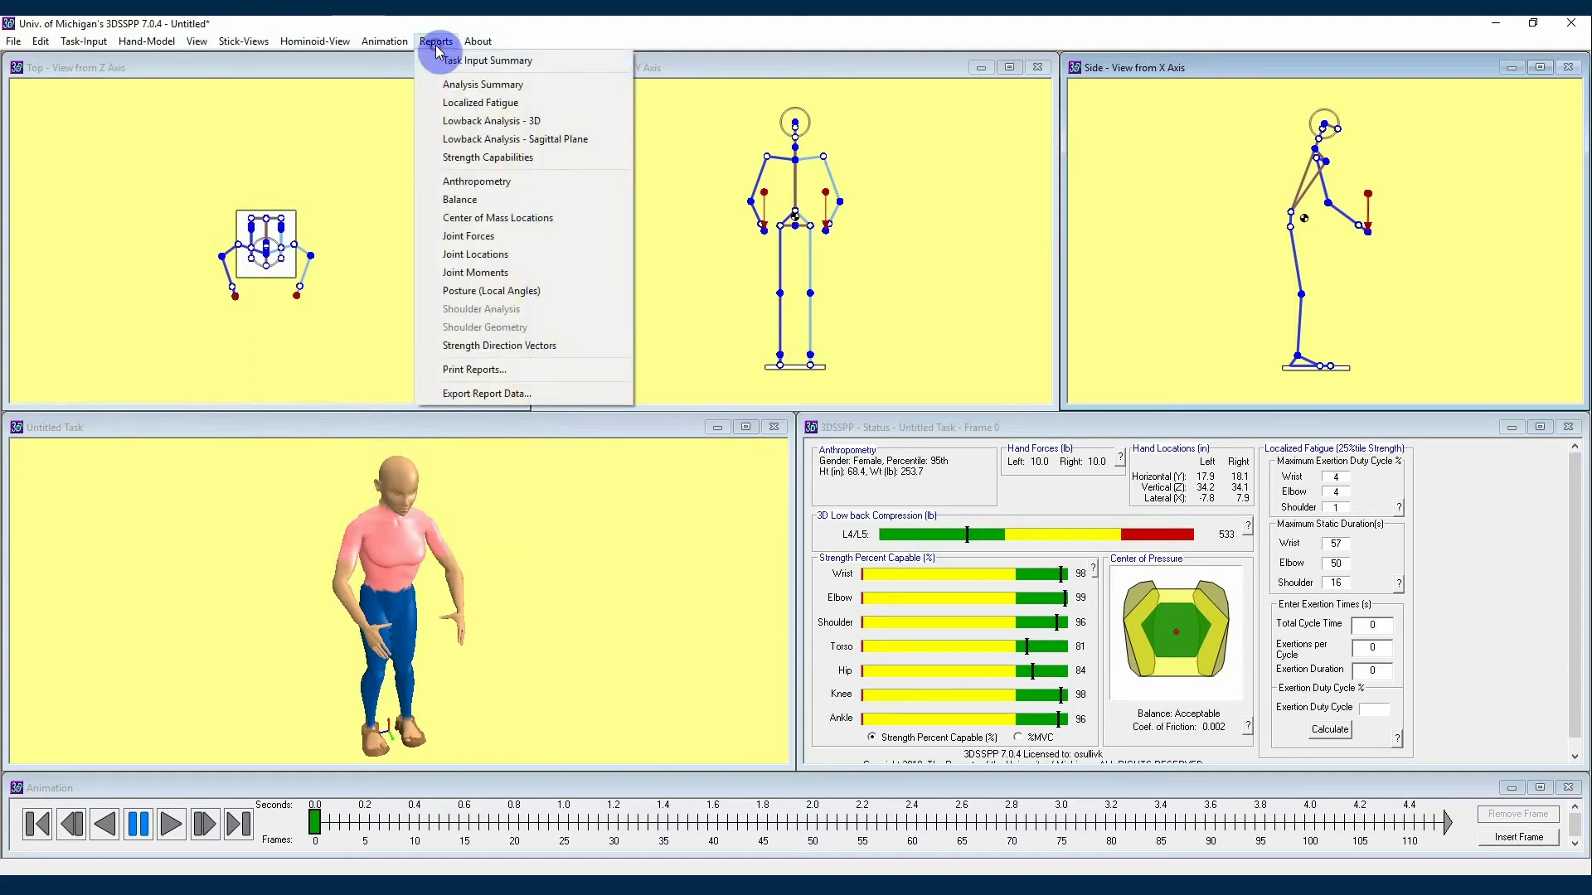
{"action": "left_click", "coordinate": [494, 180]}
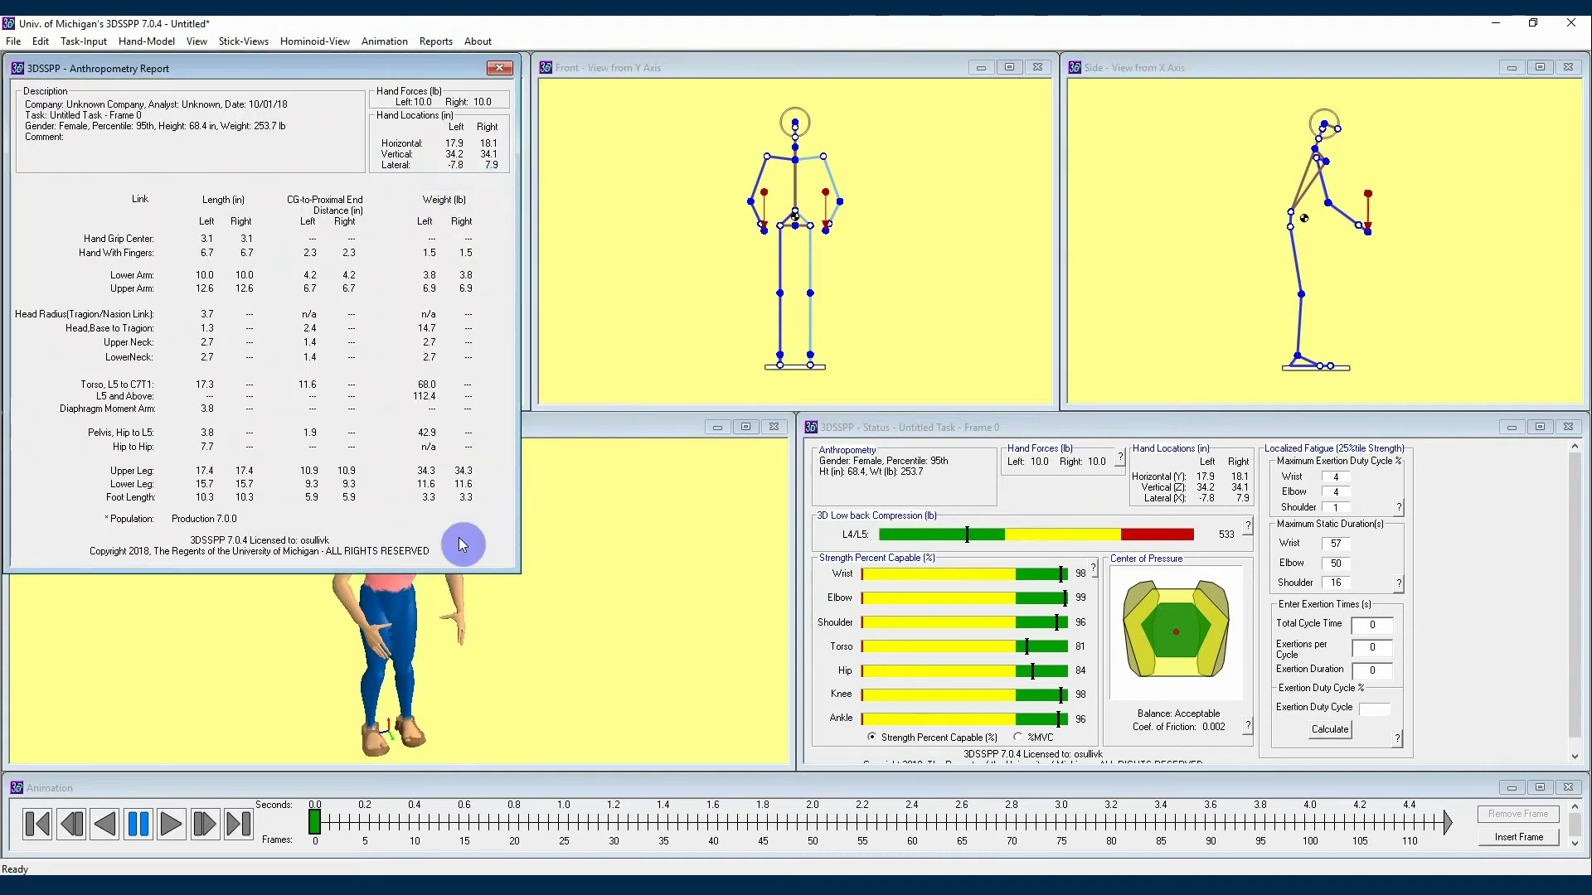